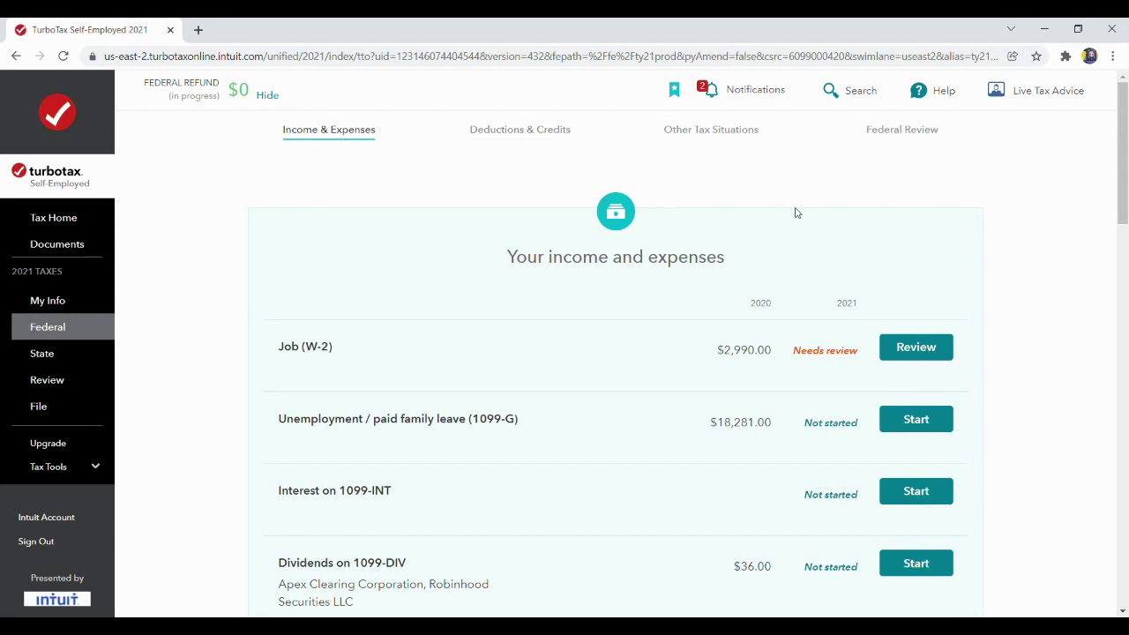
Scroll to the Self-Employment section and revisit the self-employment income and expenses.
drag(1126, 185, 1124, 364)
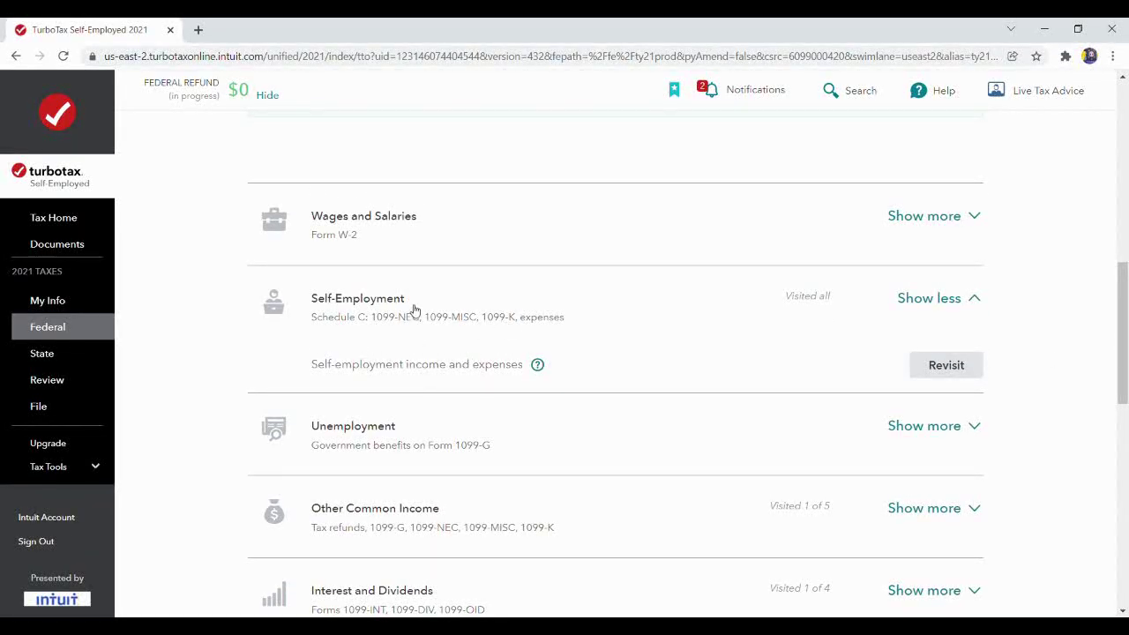
click(944, 365)
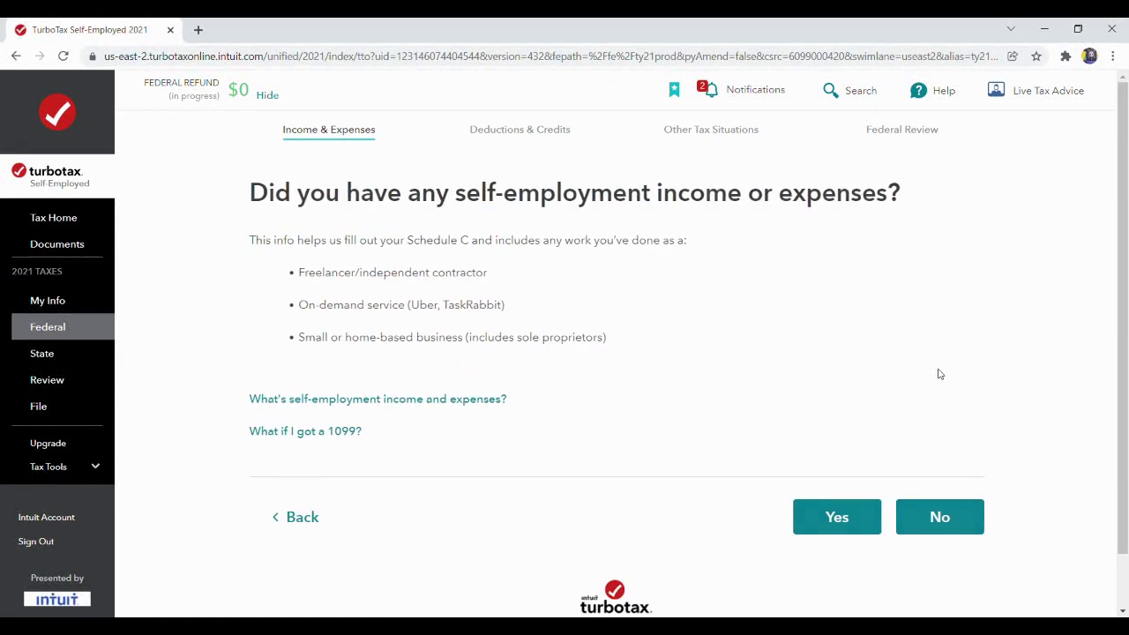
Confirm having self-employment income and decline help from a TurboTax specialist.
click(836, 517)
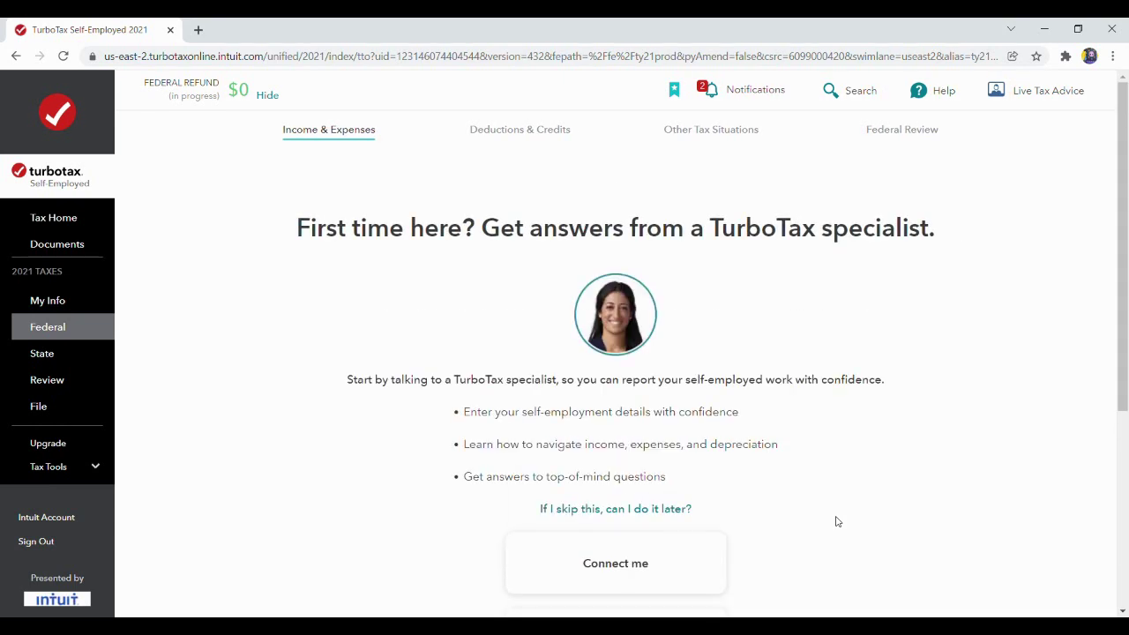
drag(1126, 271, 1113, 376)
click(641, 456)
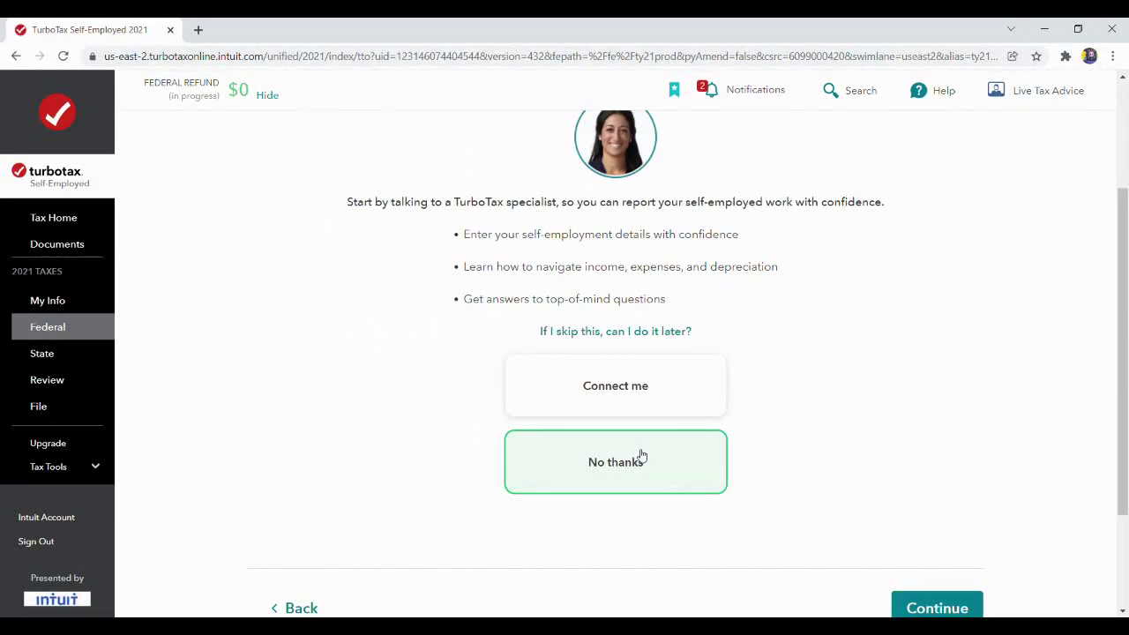
click(950, 608)
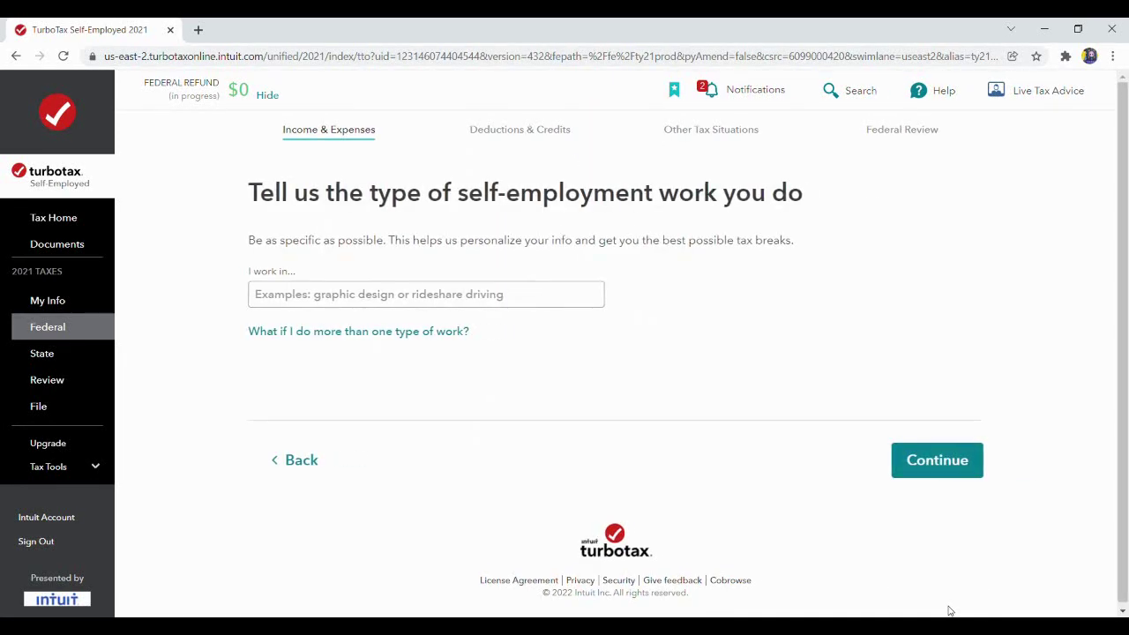
Enter uber as the work, confirm Rideshare driving, and mark it as main source and side job.
click(536, 304)
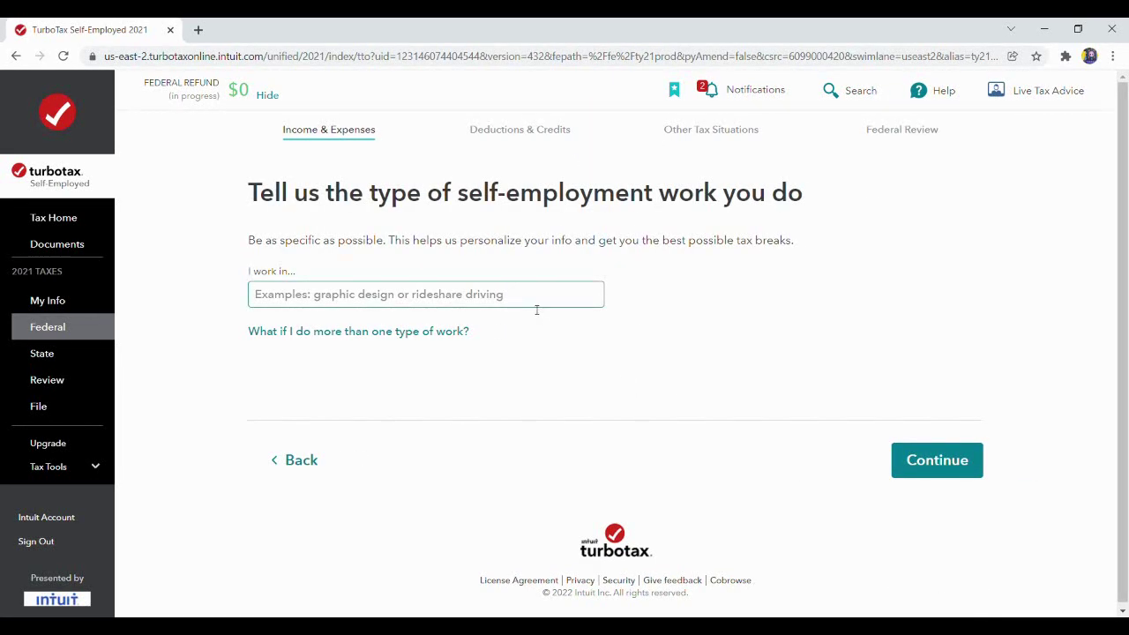
text(uber)
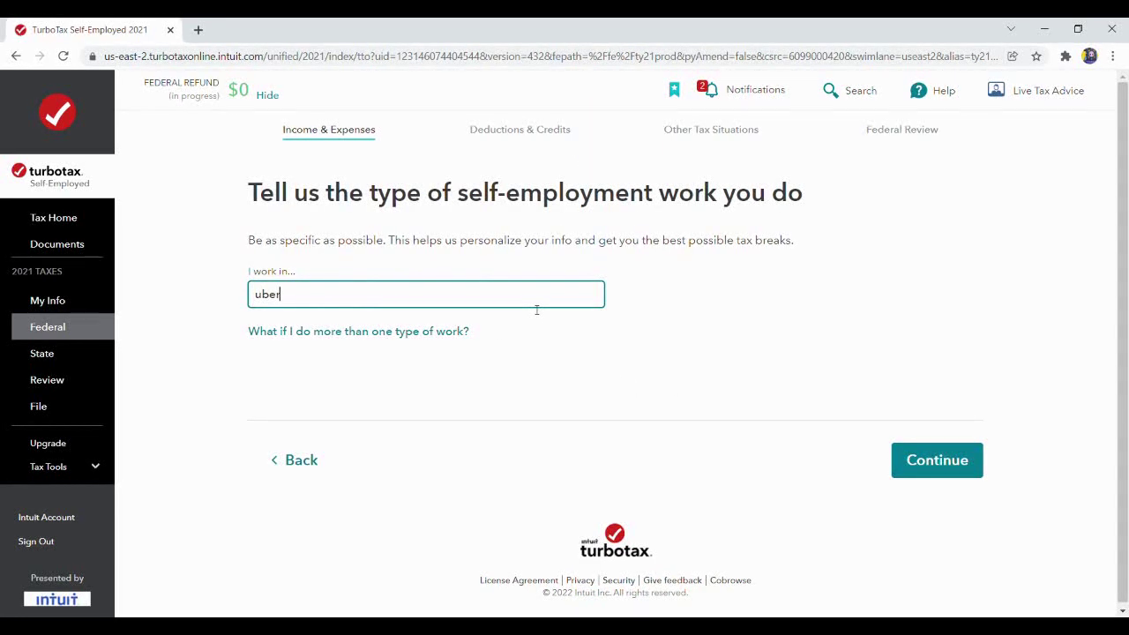
click(923, 454)
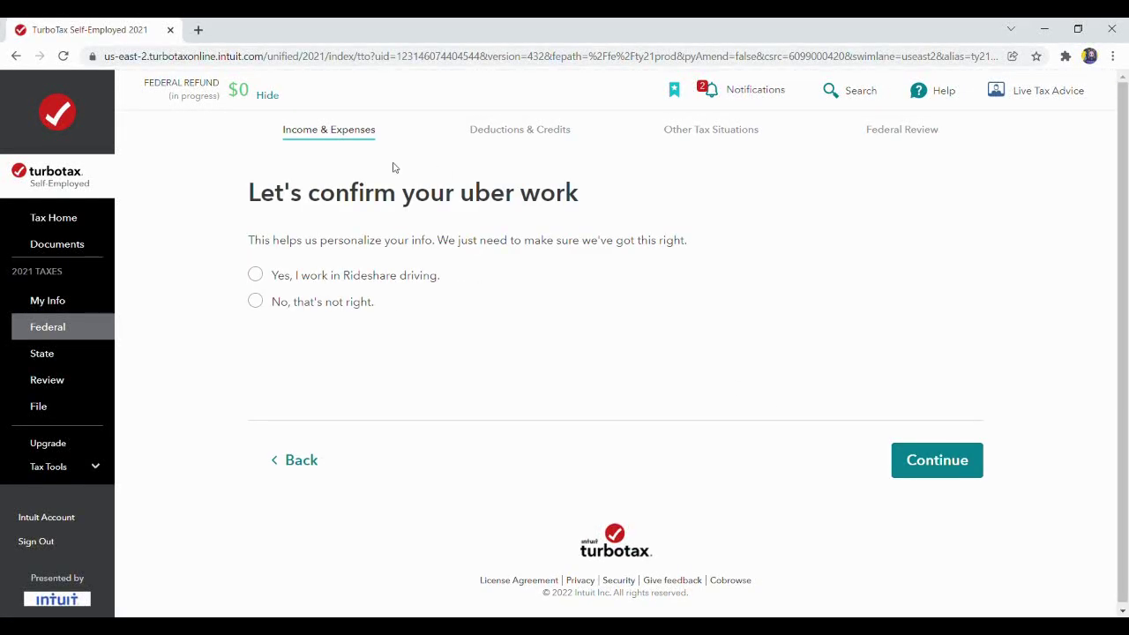
click(262, 280)
click(916, 456)
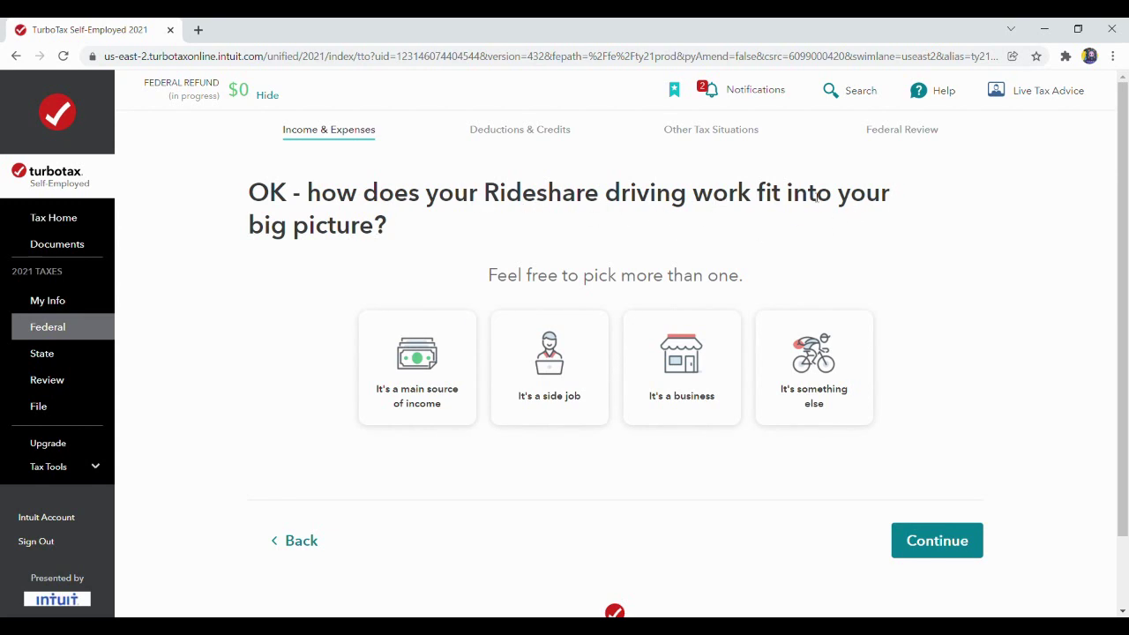
click(413, 377)
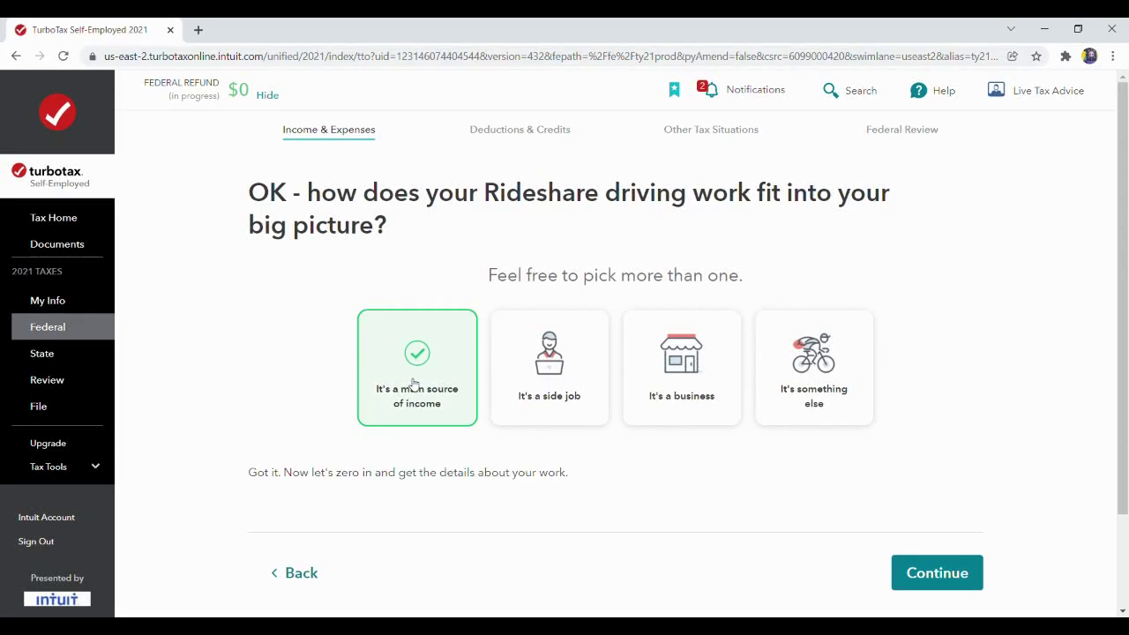
click(563, 386)
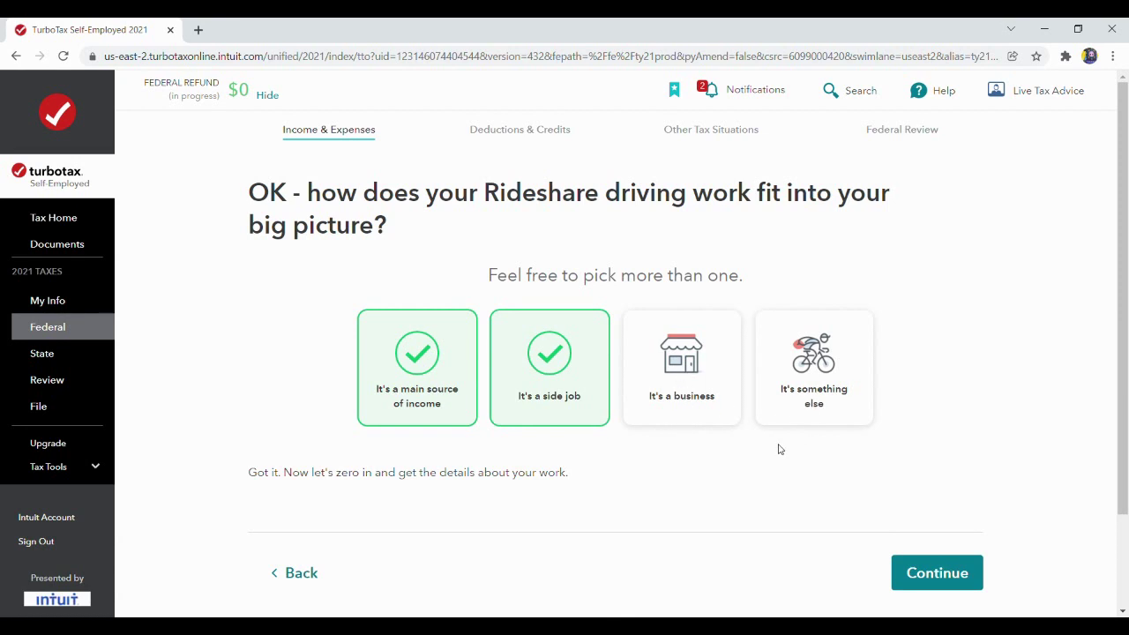
click(942, 573)
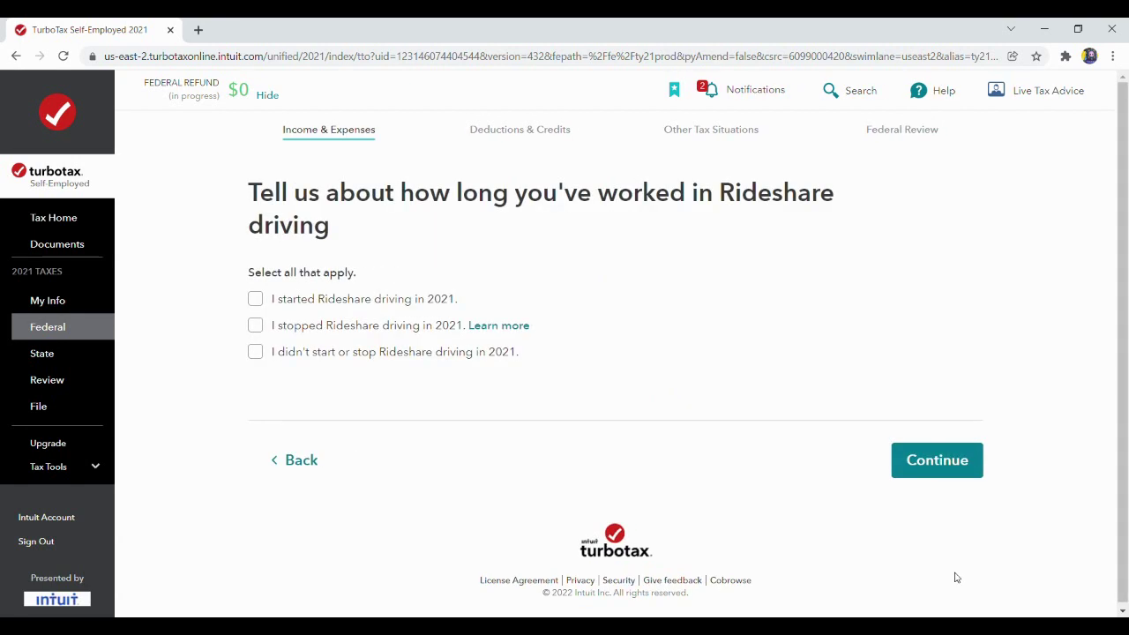
Indicate Rideshare driving started in 2021, with a start date of 01/01/2021.
click(256, 301)
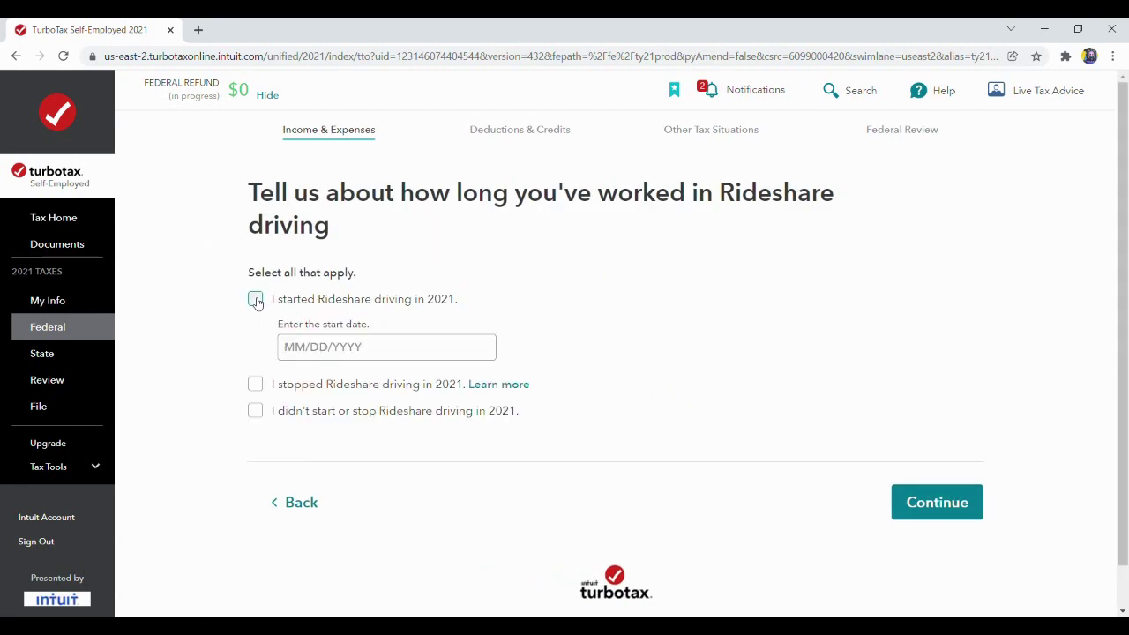
click(379, 346)
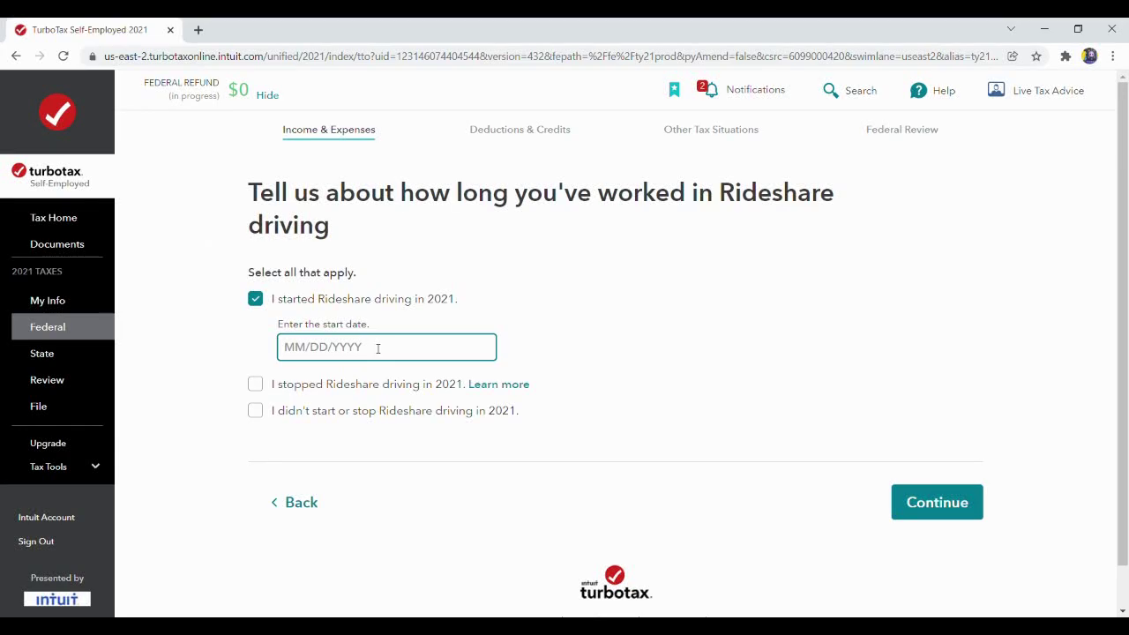
text(0)
text(1/01/2021)
click(929, 502)
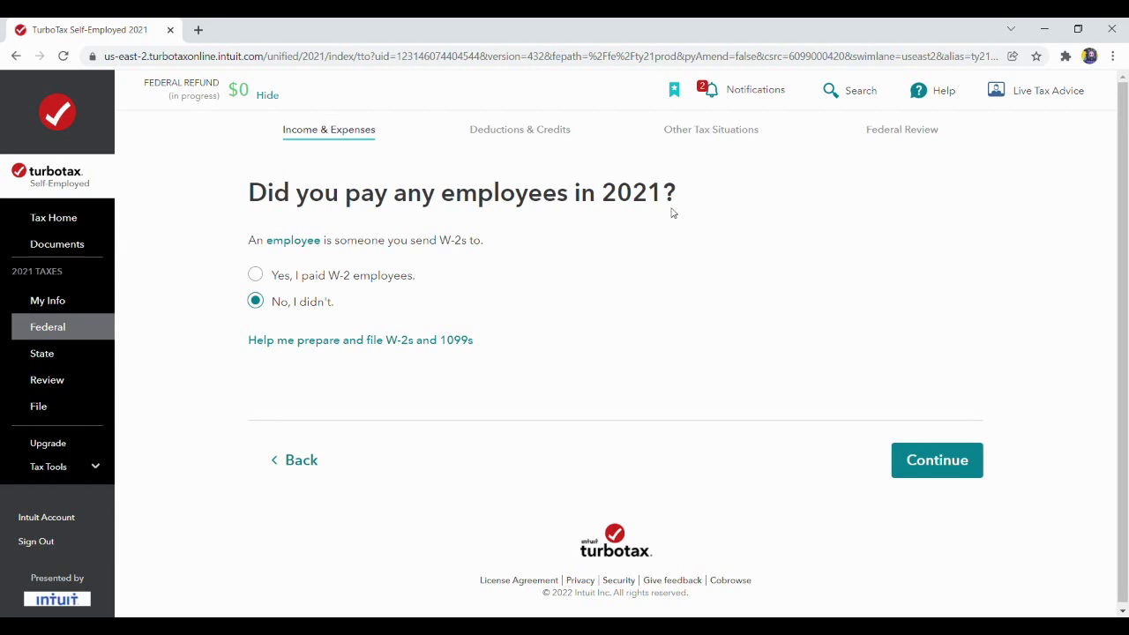
Answer no employees, no contractor or 1099 payments, and none of the less common situations.
click(930, 459)
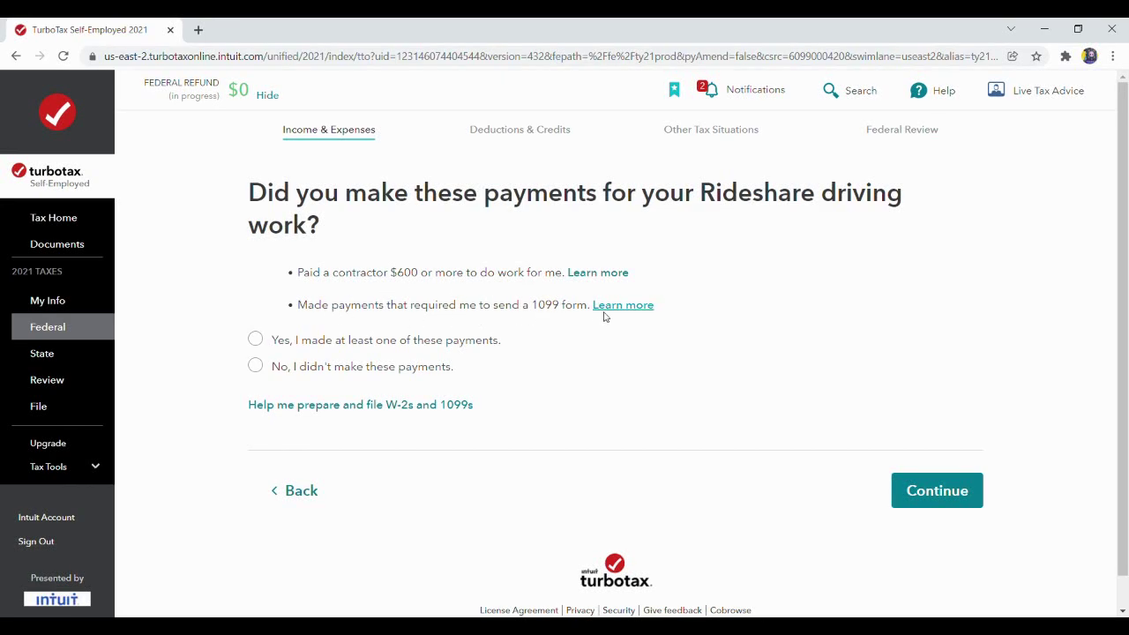
click(256, 366)
click(923, 490)
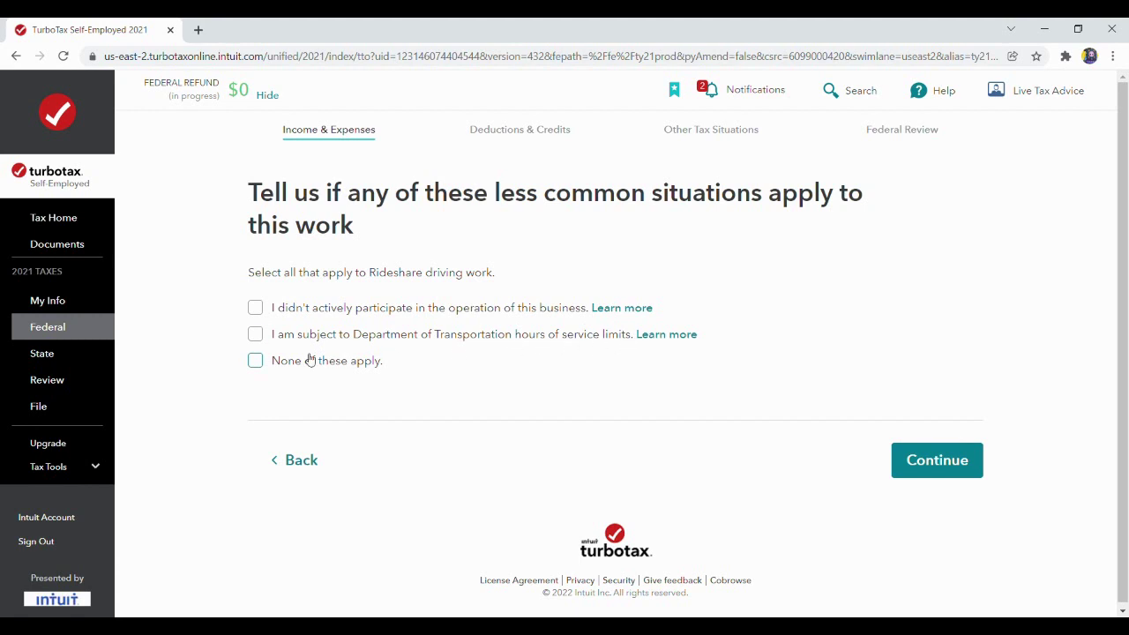
click(255, 363)
click(923, 462)
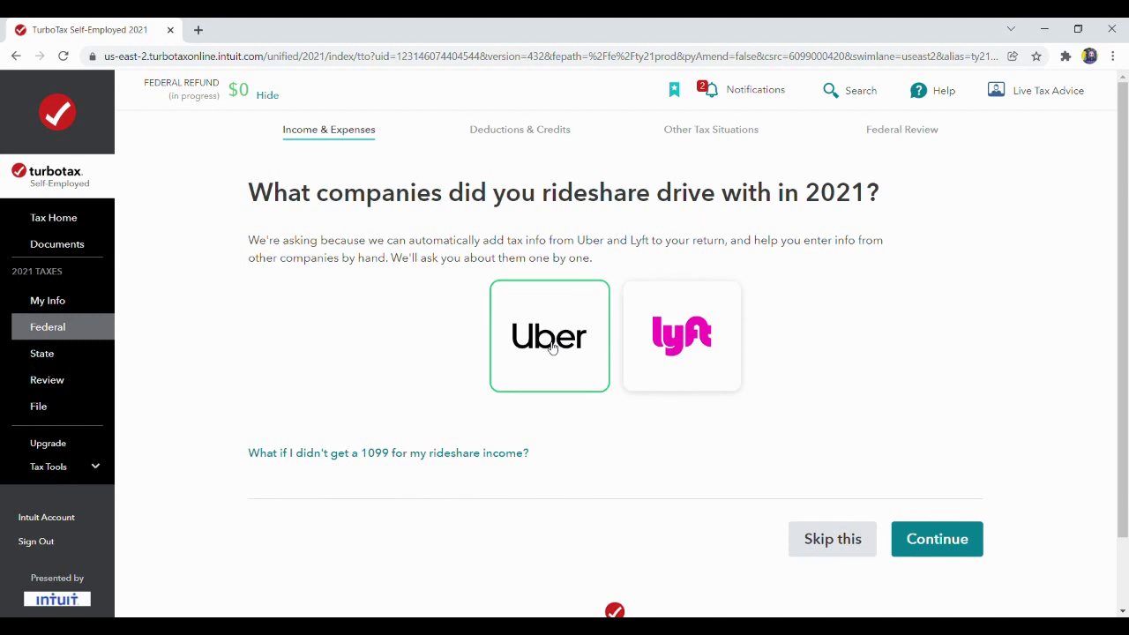
Choose Uber and import its tax form: $23,630.91 driving income, $2,050.56 non-driving, $11,176.34 expenses.
click(948, 547)
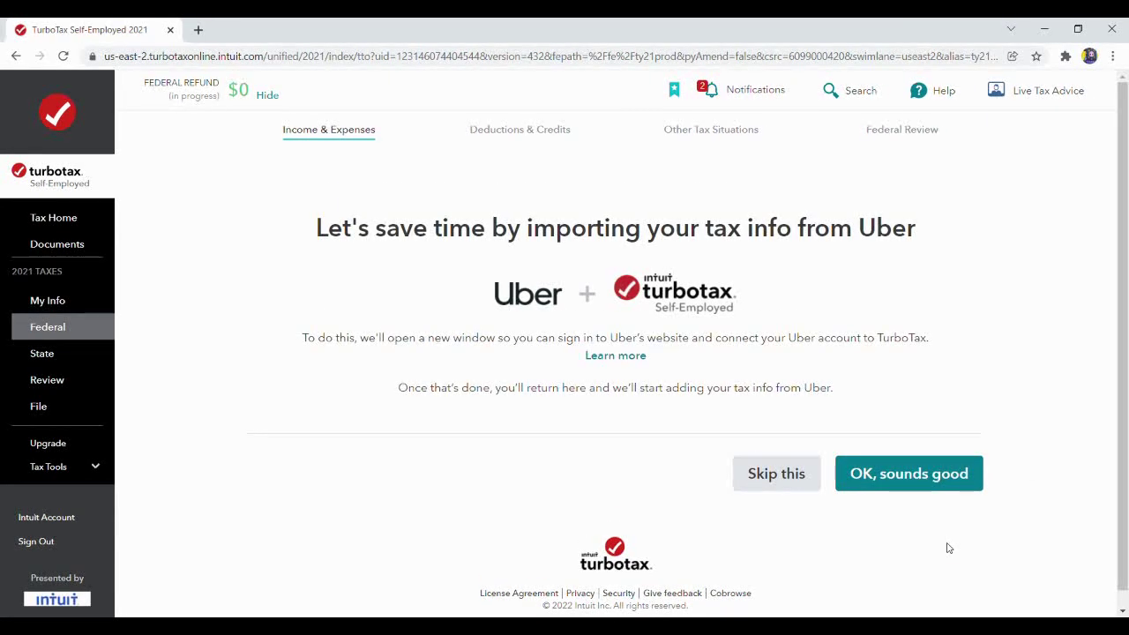
click(911, 477)
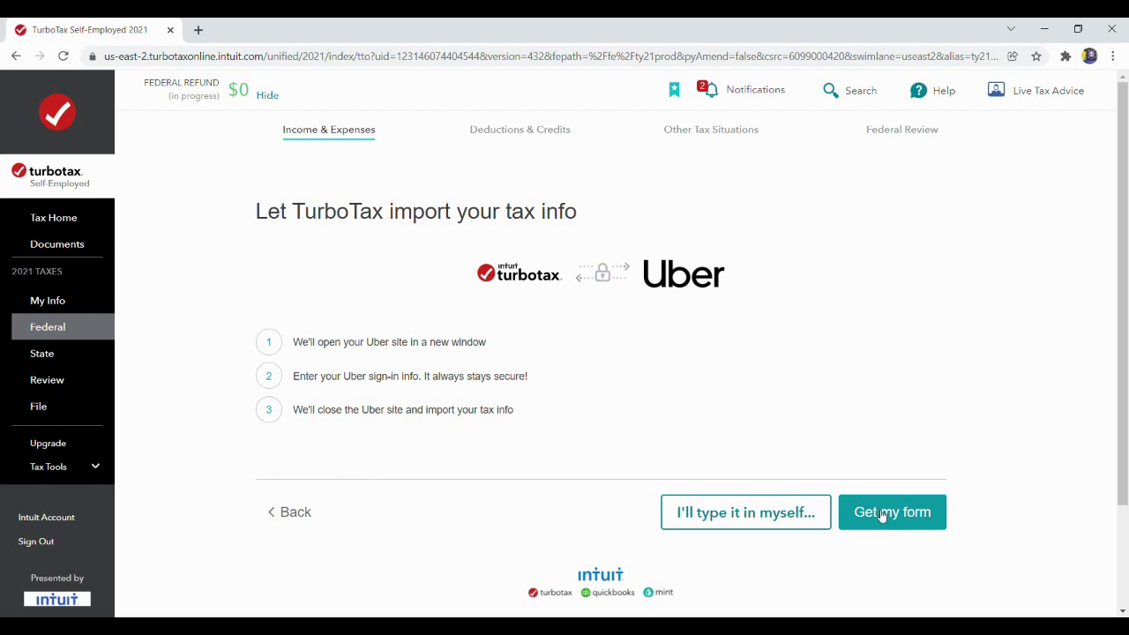
click(882, 514)
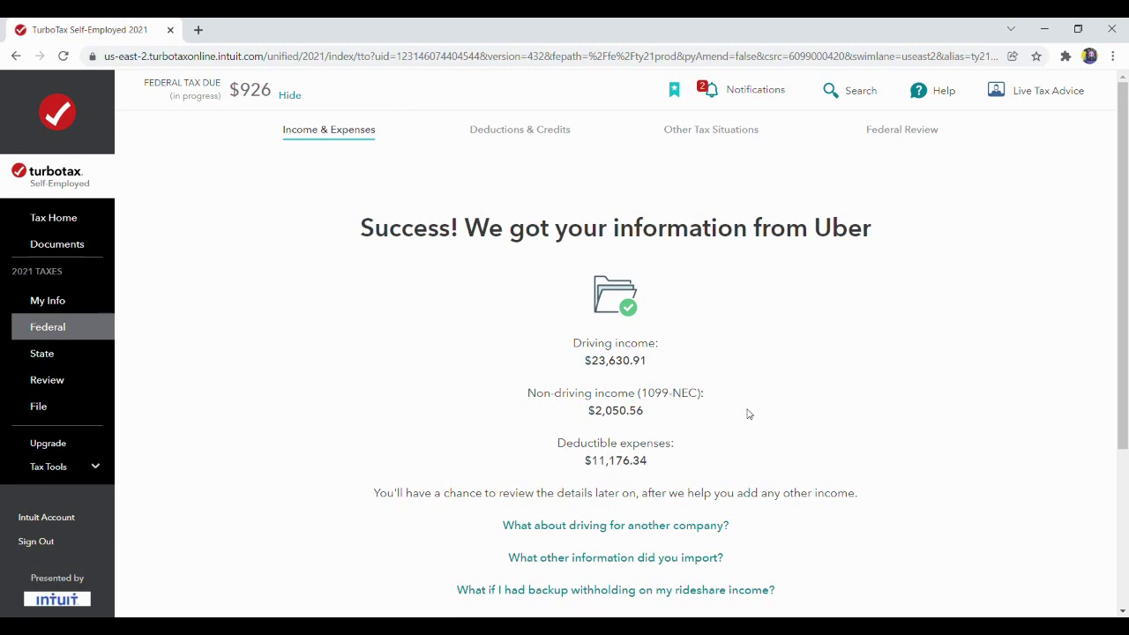
Answer No to more Rideshare self-employed income and accept the $2,049 self-employment tax check.
drag(1123, 246, 1127, 346)
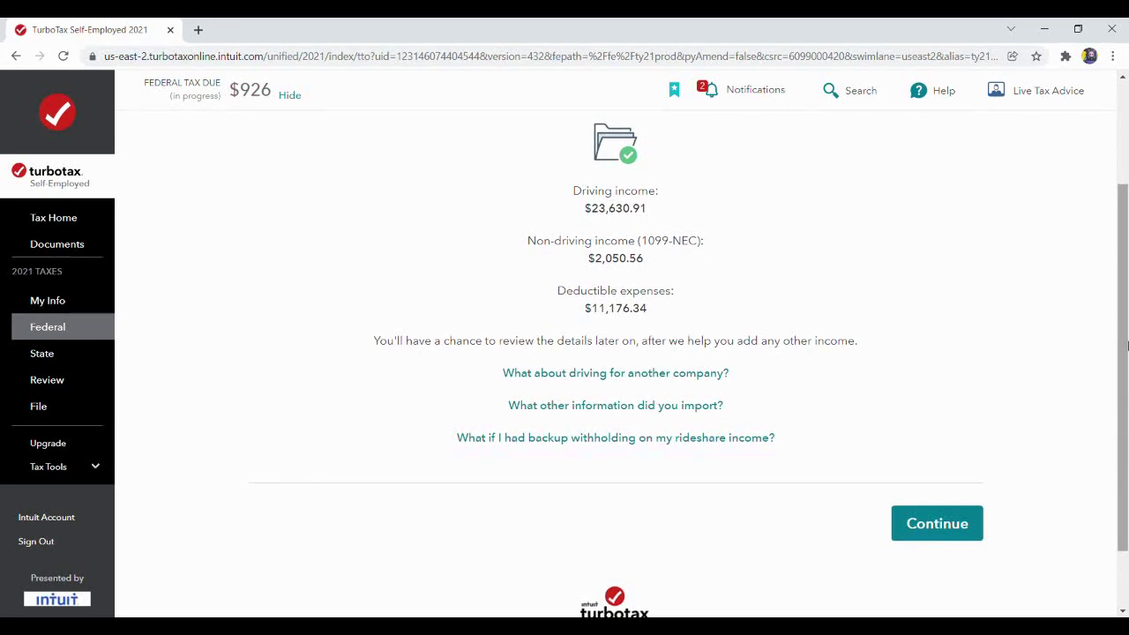
click(934, 527)
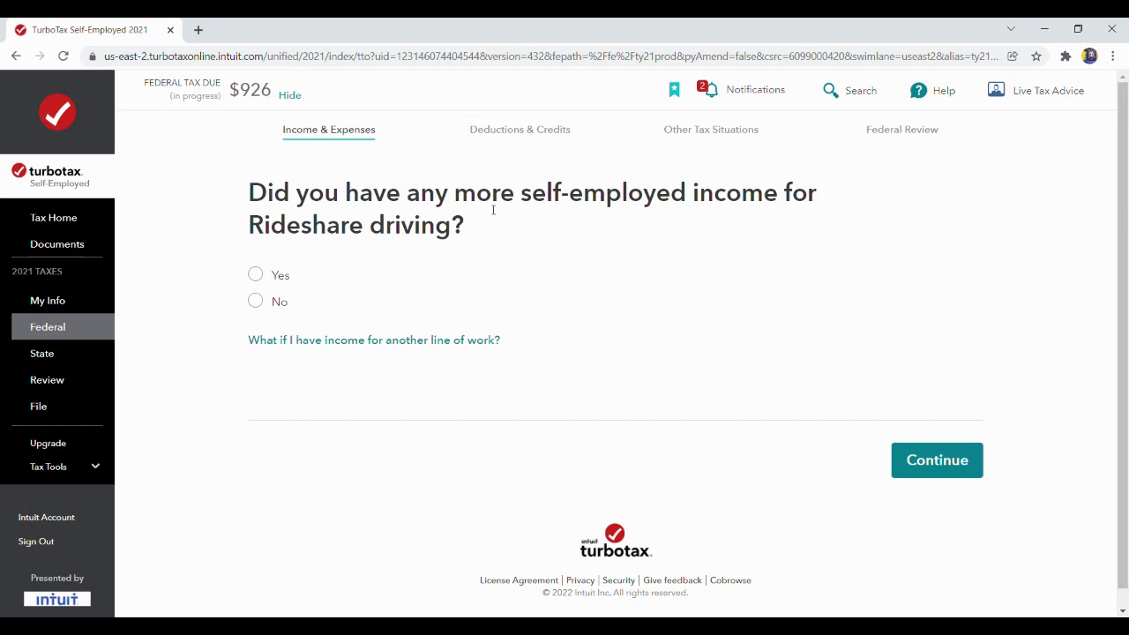
click(266, 305)
click(916, 466)
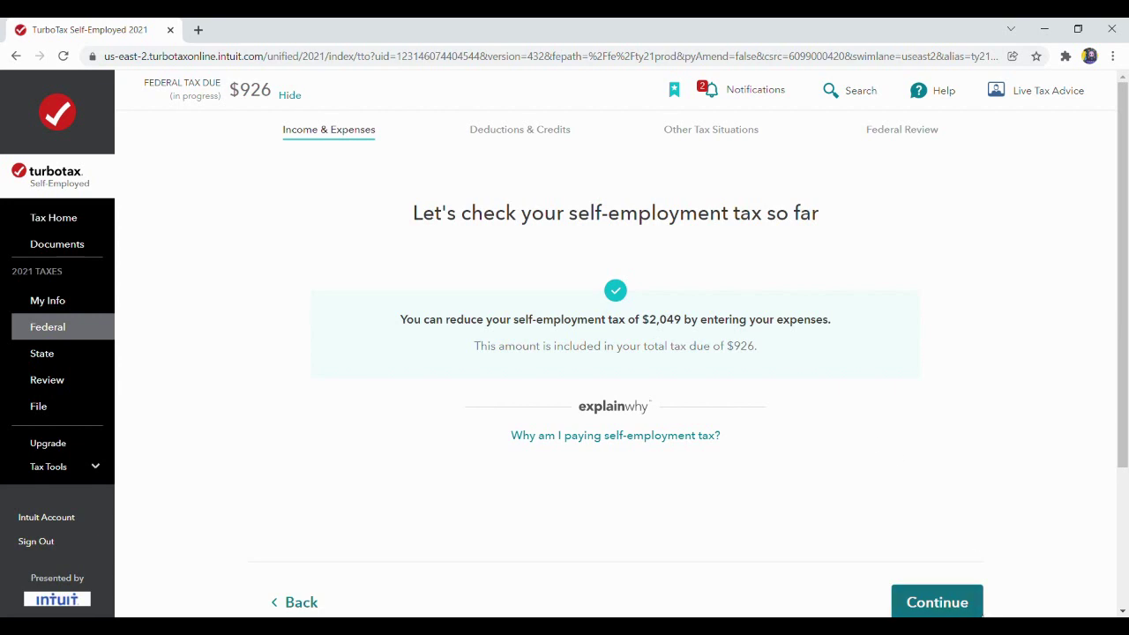
click(956, 611)
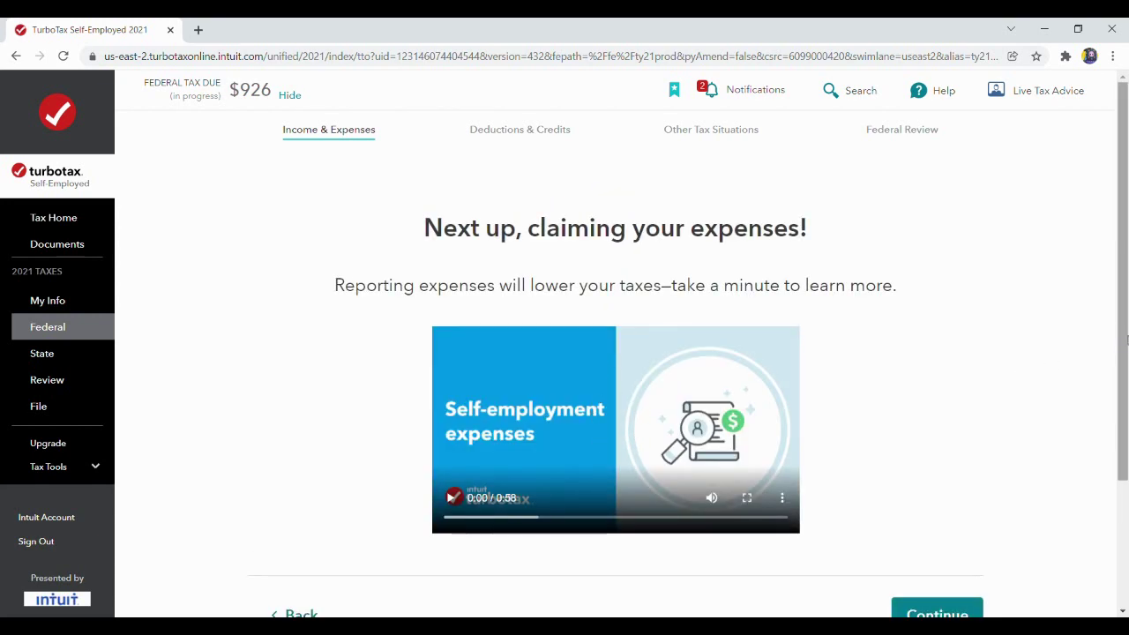
Move through the Rideshare expenses introduction to the expense category selection.
scroll(1125, 357, down, 1)
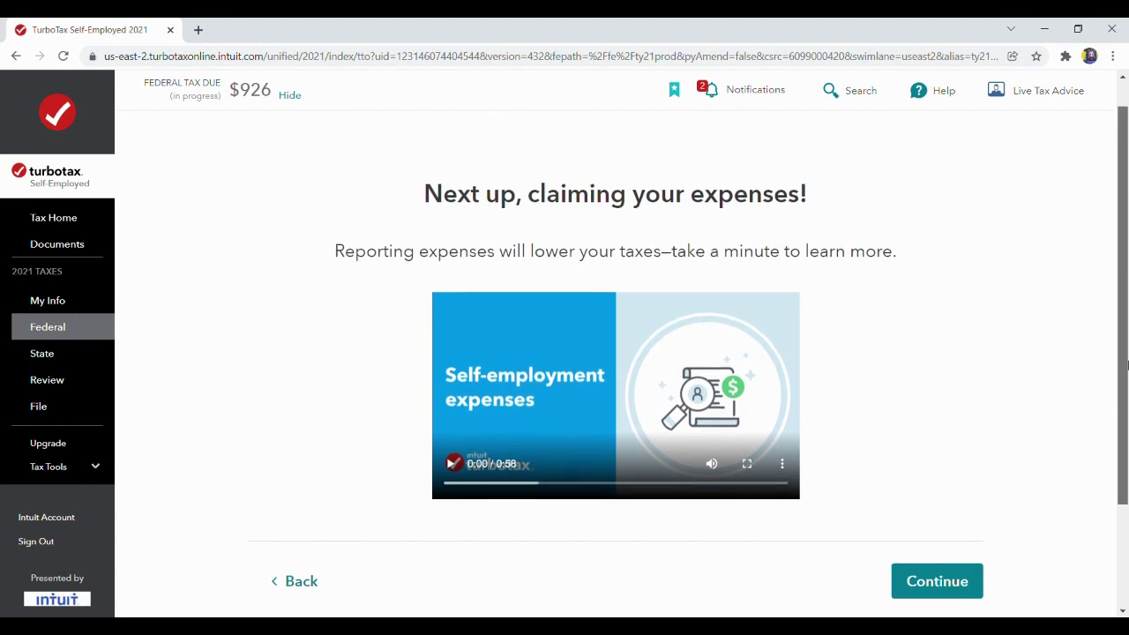
scroll(1125, 357, down, 1)
click(941, 522)
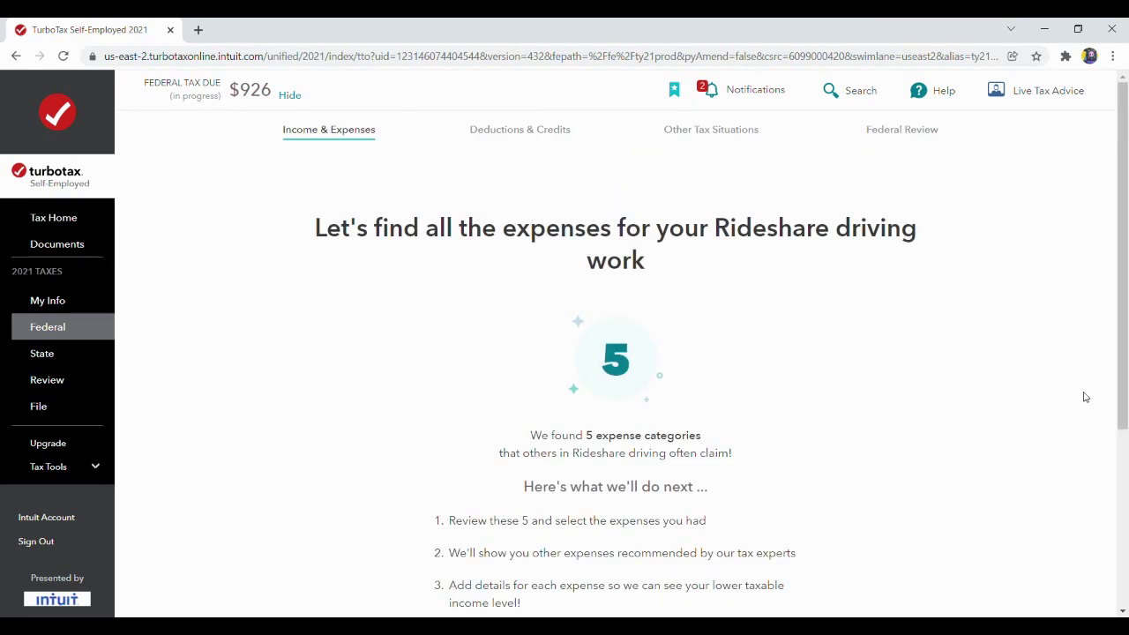
scroll(1125, 357, down, 1)
drag(1126, 357, 1126, 421)
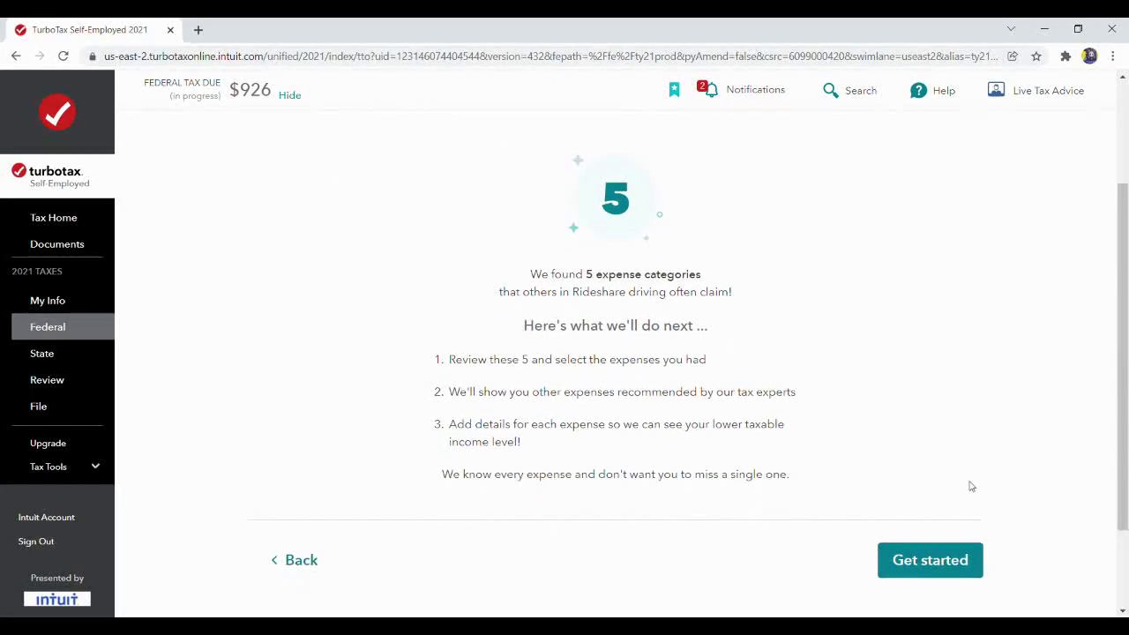
click(947, 559)
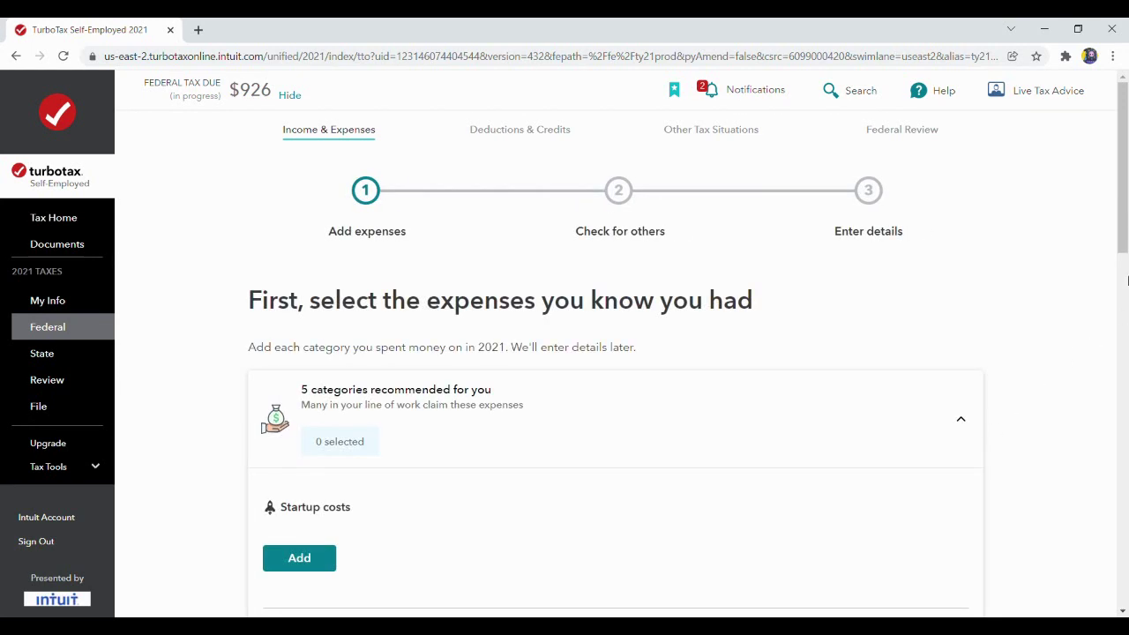
Add the Vehicle and Communications expense categories, leaving all other categories unselected.
scroll(776, 355, down, 3)
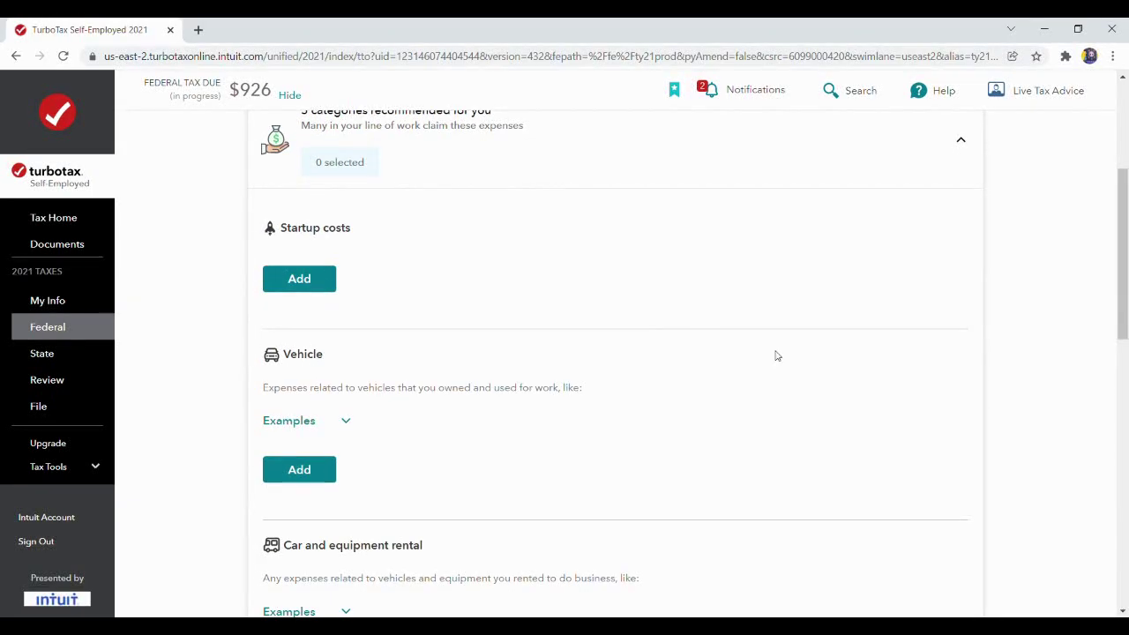
click(300, 470)
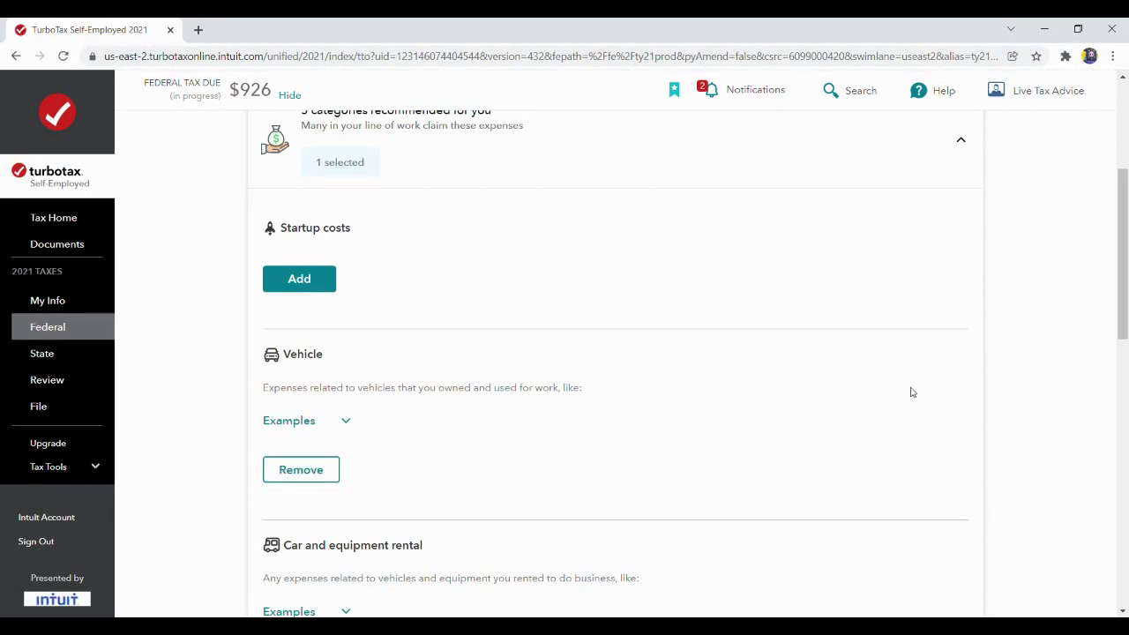
drag(1125, 261, 1124, 379)
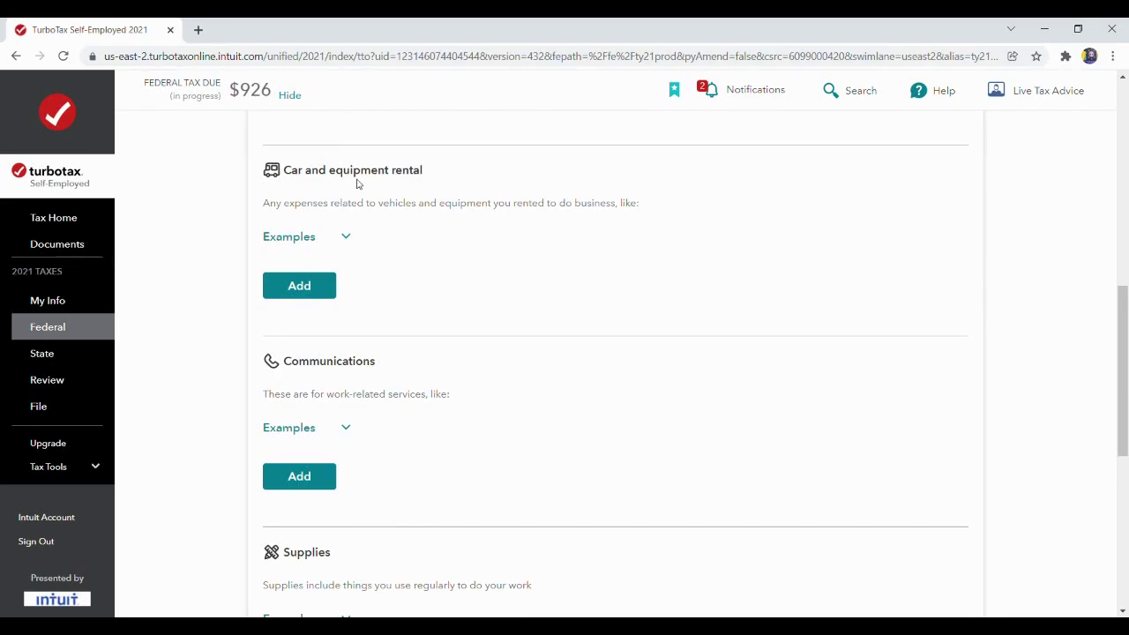
click(311, 476)
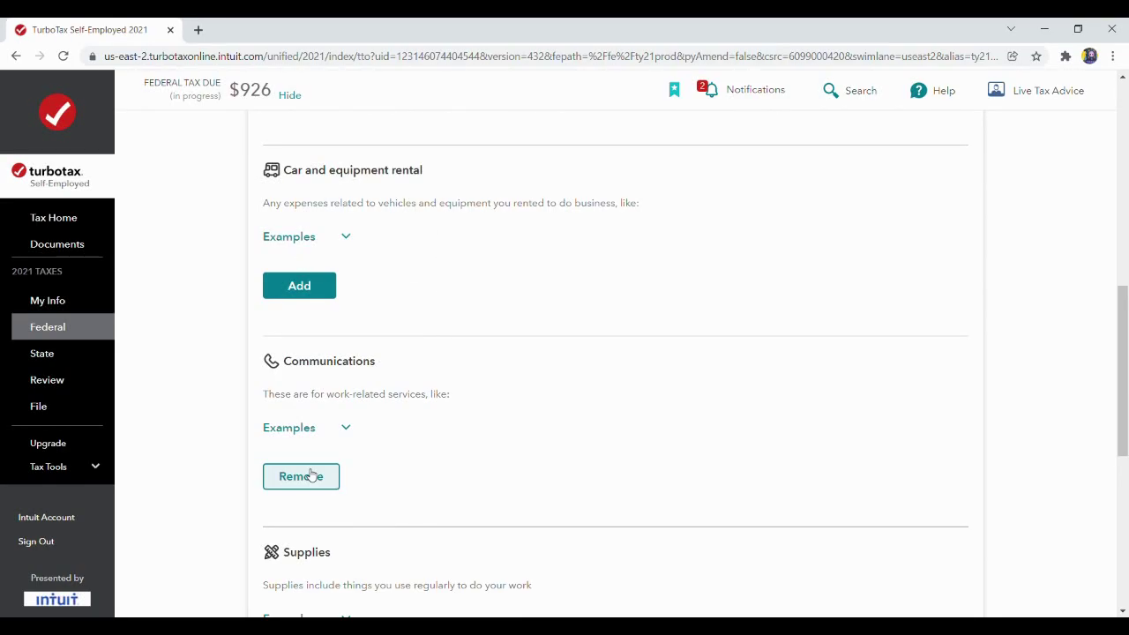
drag(1126, 362, 1126, 441)
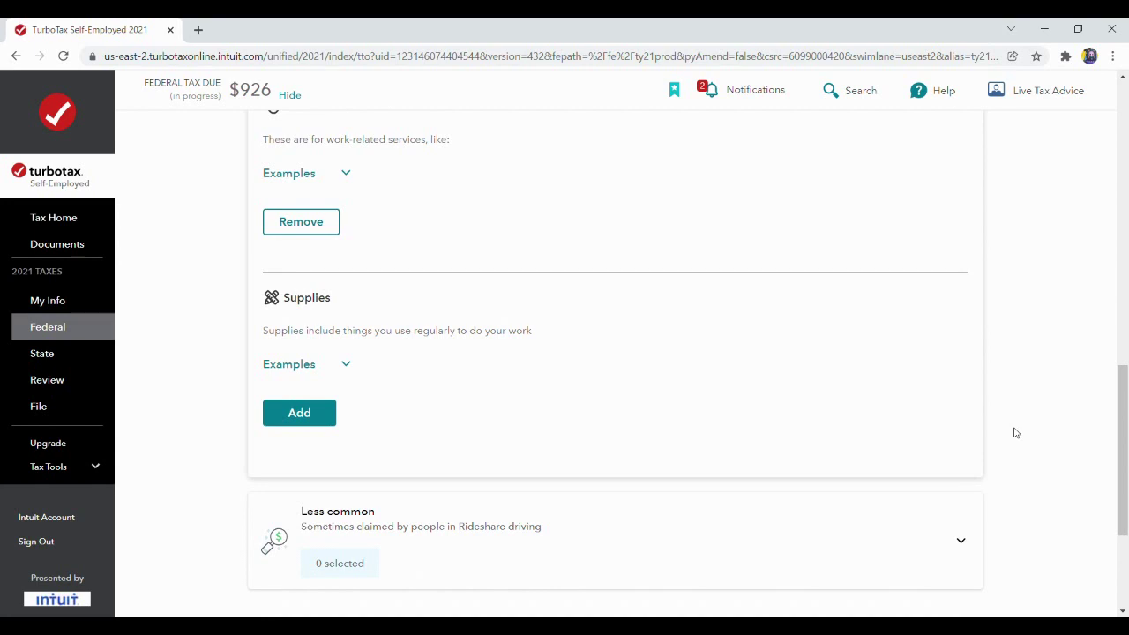
drag(1121, 423, 1122, 472)
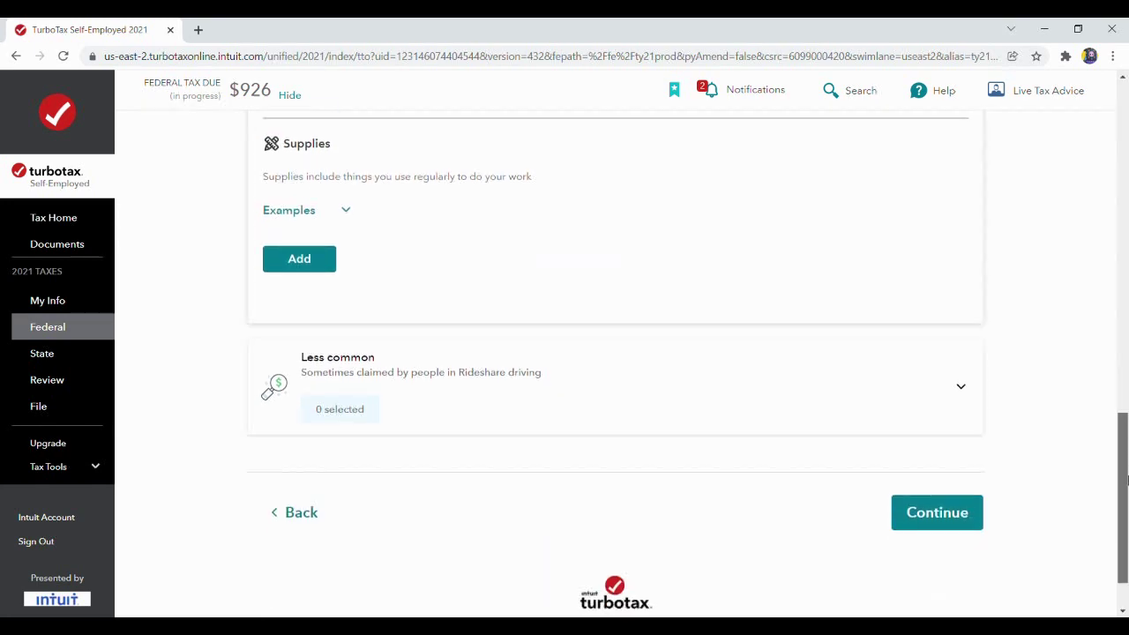
click(924, 507)
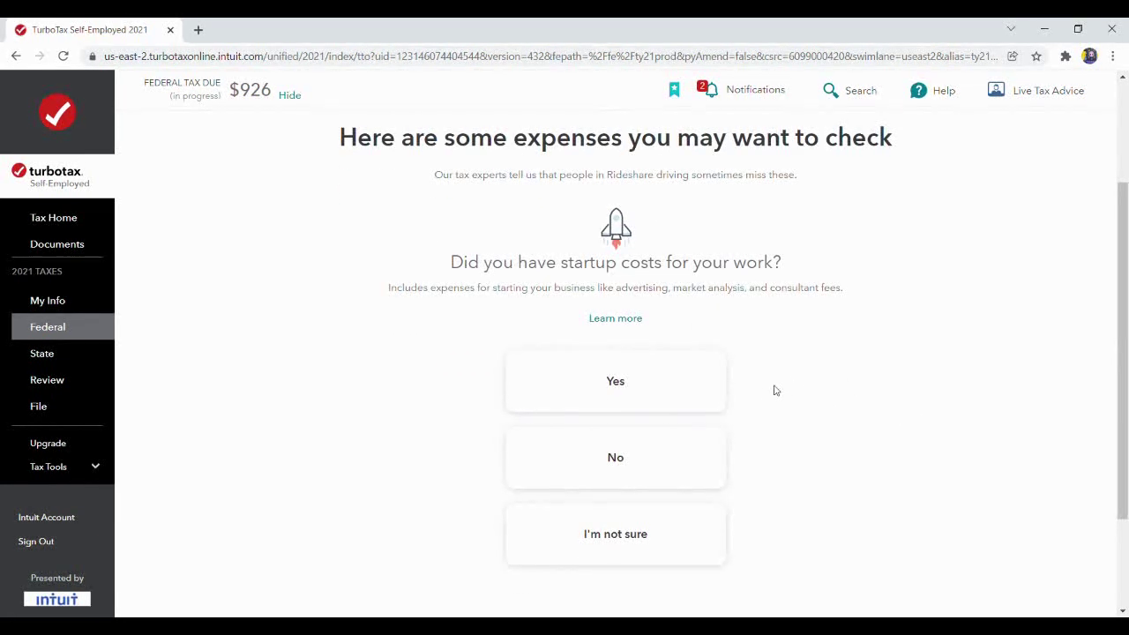
Answer No to startup costs, vehicle or equipment rental and work supplies, then start the Vehicle expense.
click(689, 459)
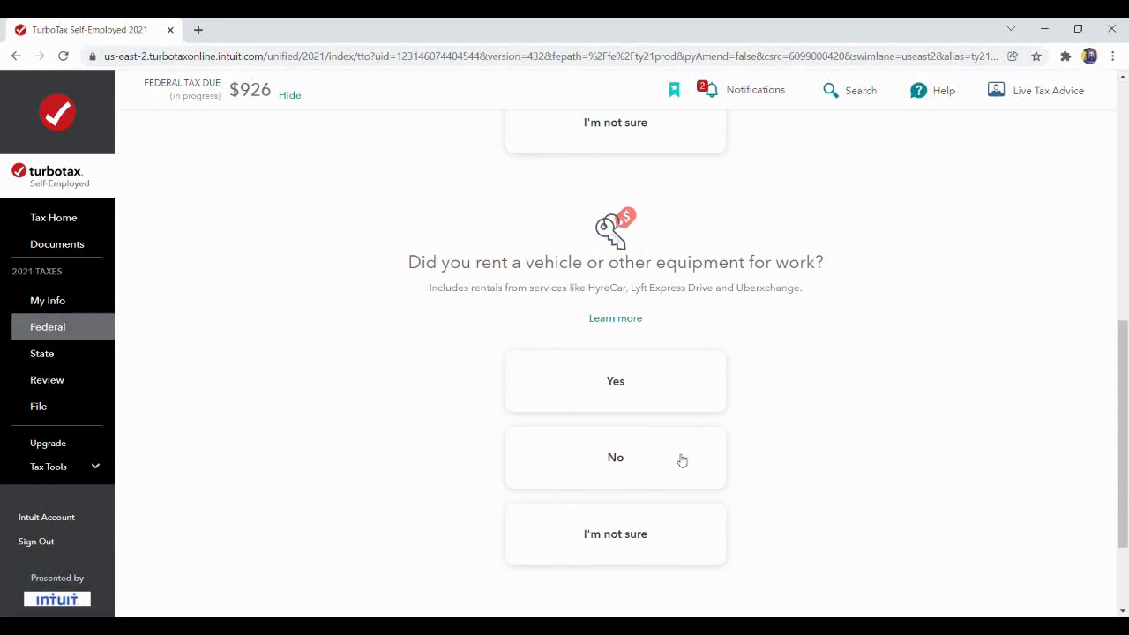
click(682, 459)
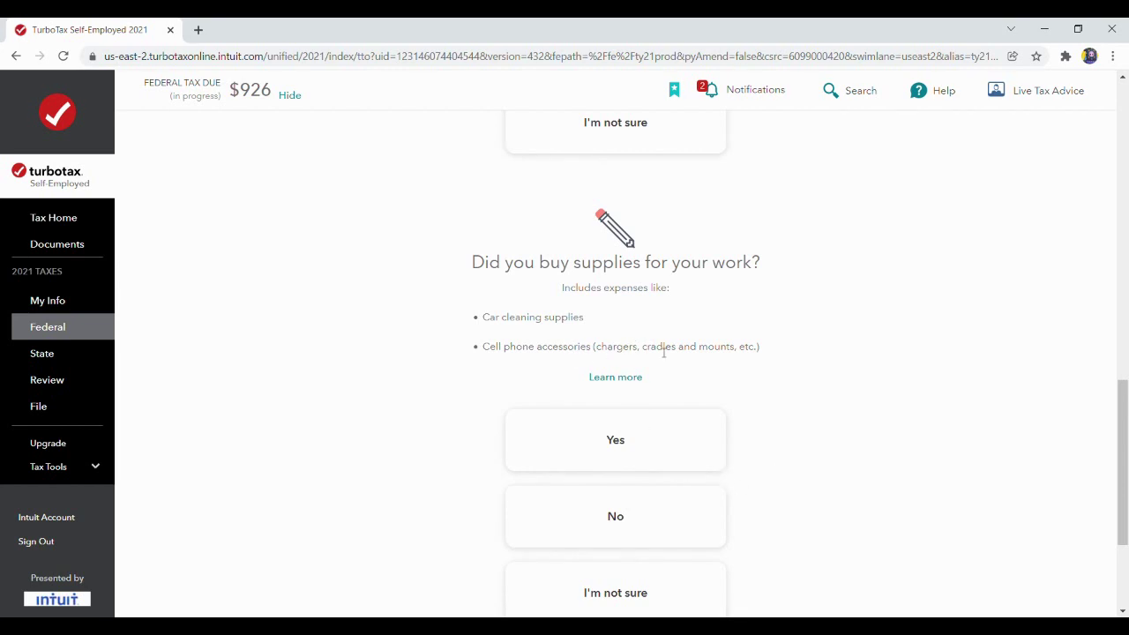
click(676, 527)
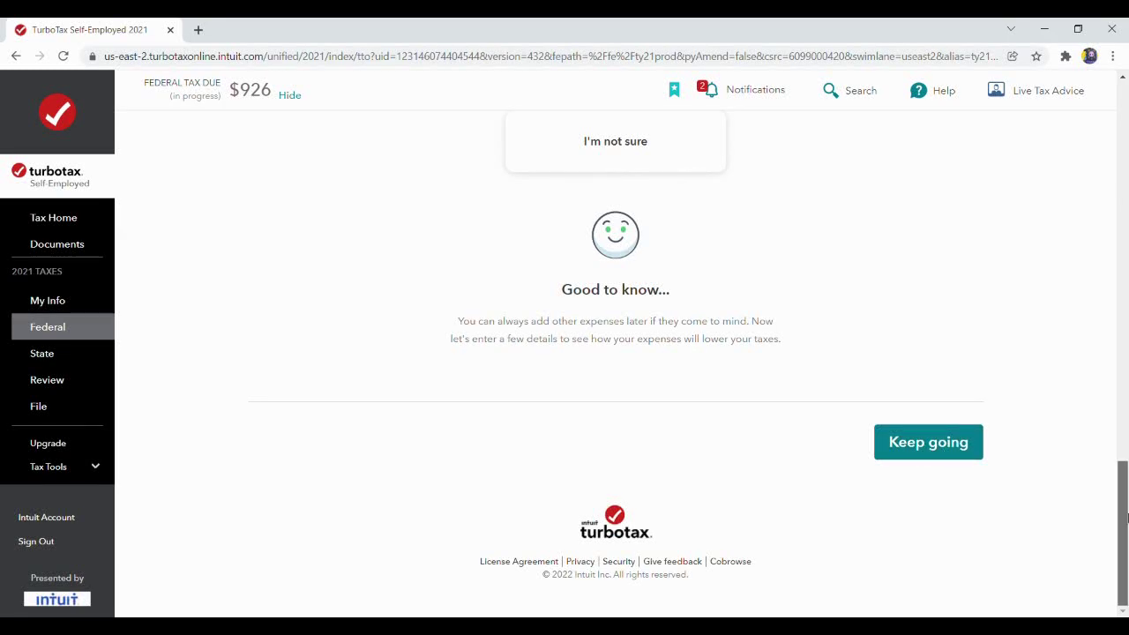
drag(1123, 516, 1126, 413)
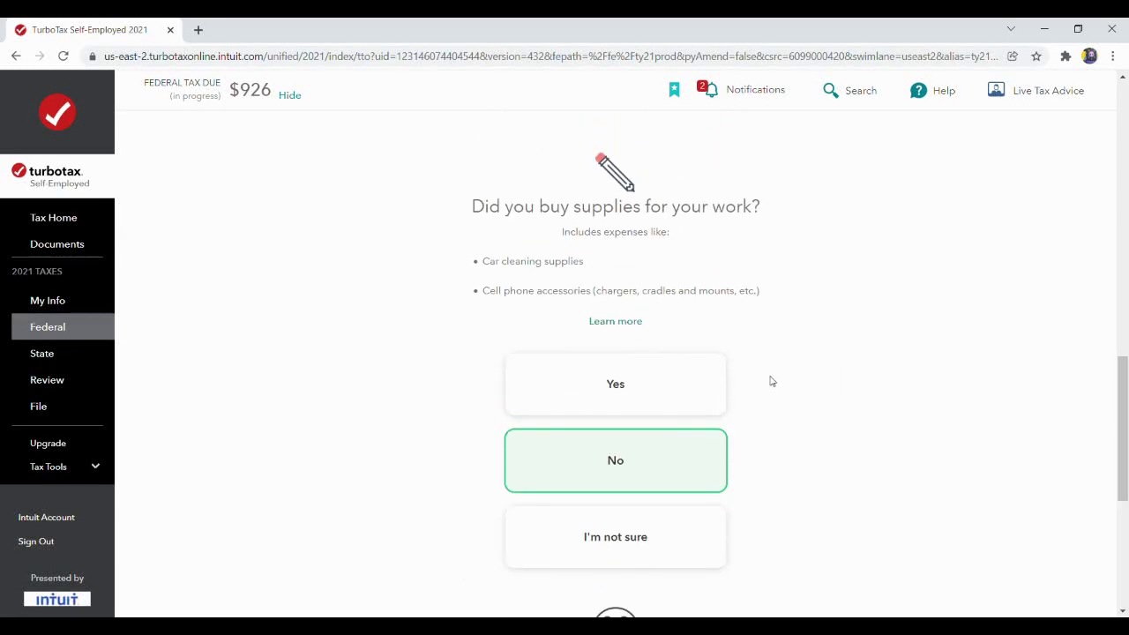
scroll(1124, 423, down, 5)
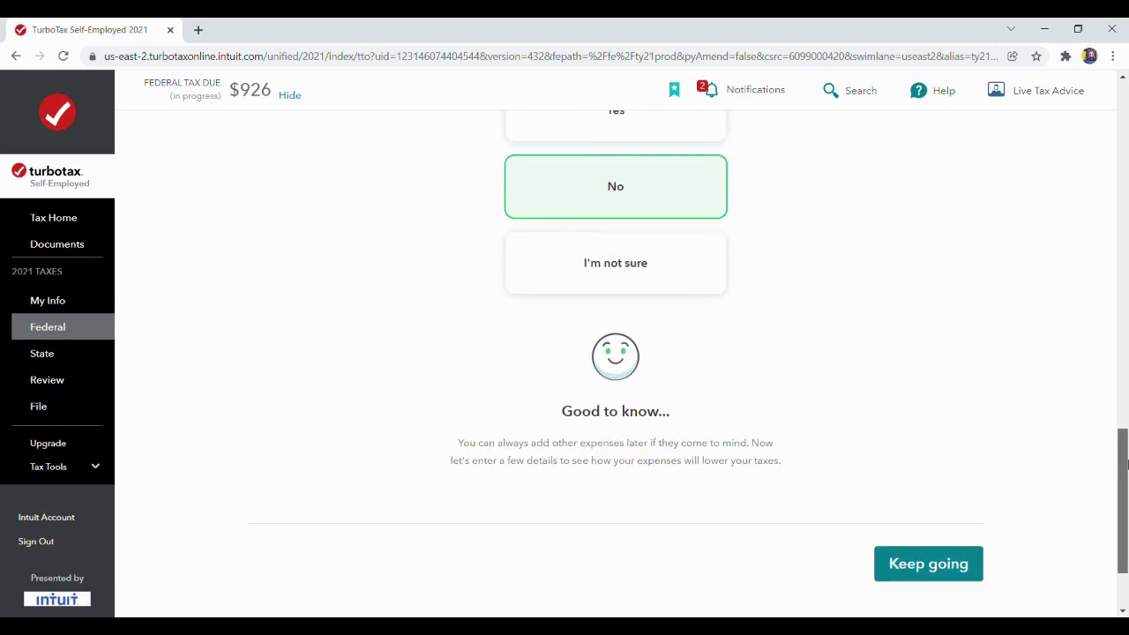
click(926, 444)
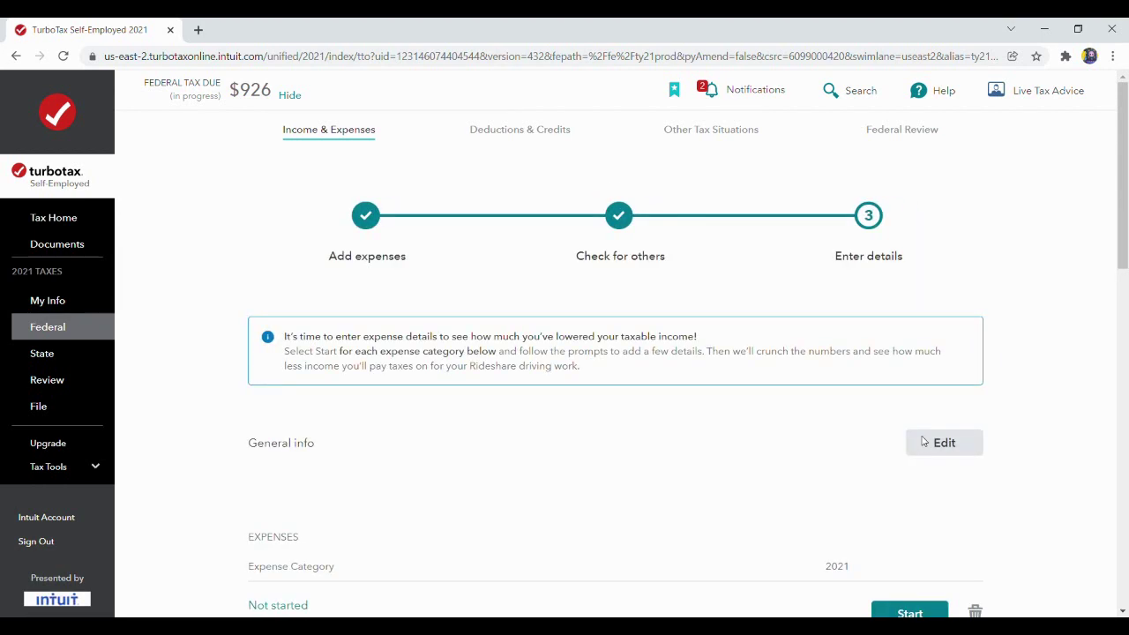
drag(1124, 256, 1124, 318)
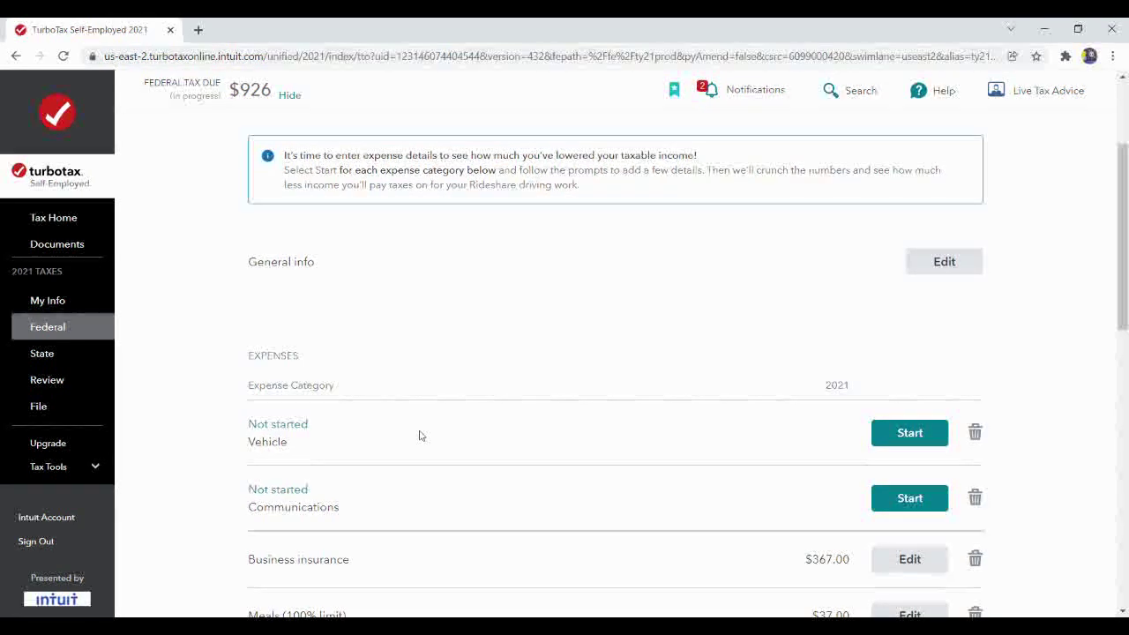
click(908, 435)
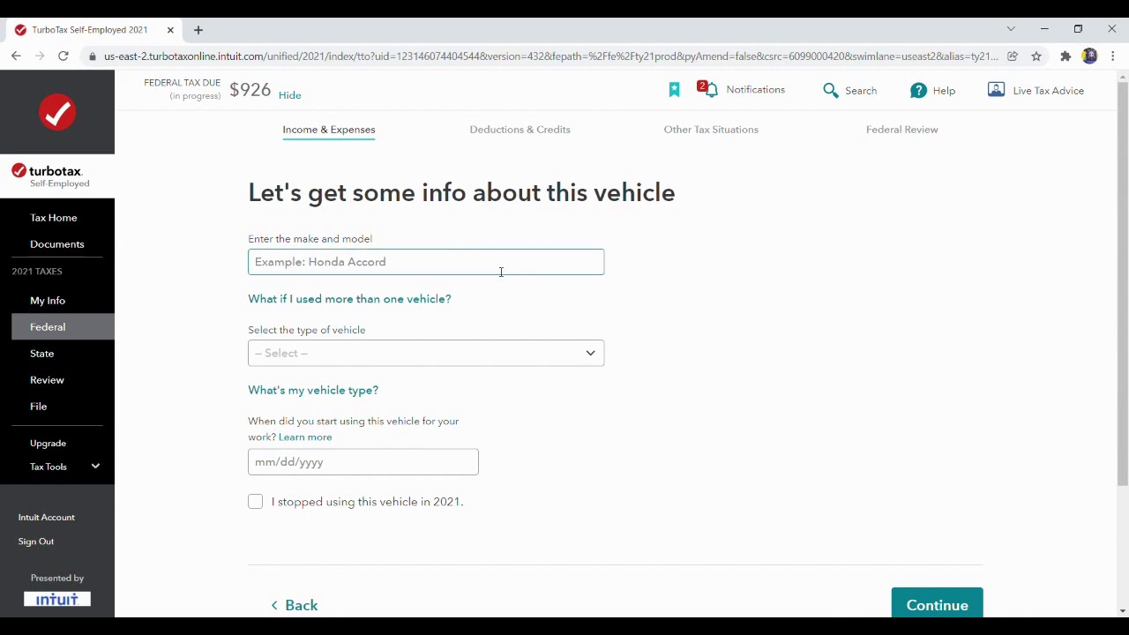
Enter a Ford Fusion, type Auto under 6,000 lbs, first used for work 05/24/2018.
click(501, 271)
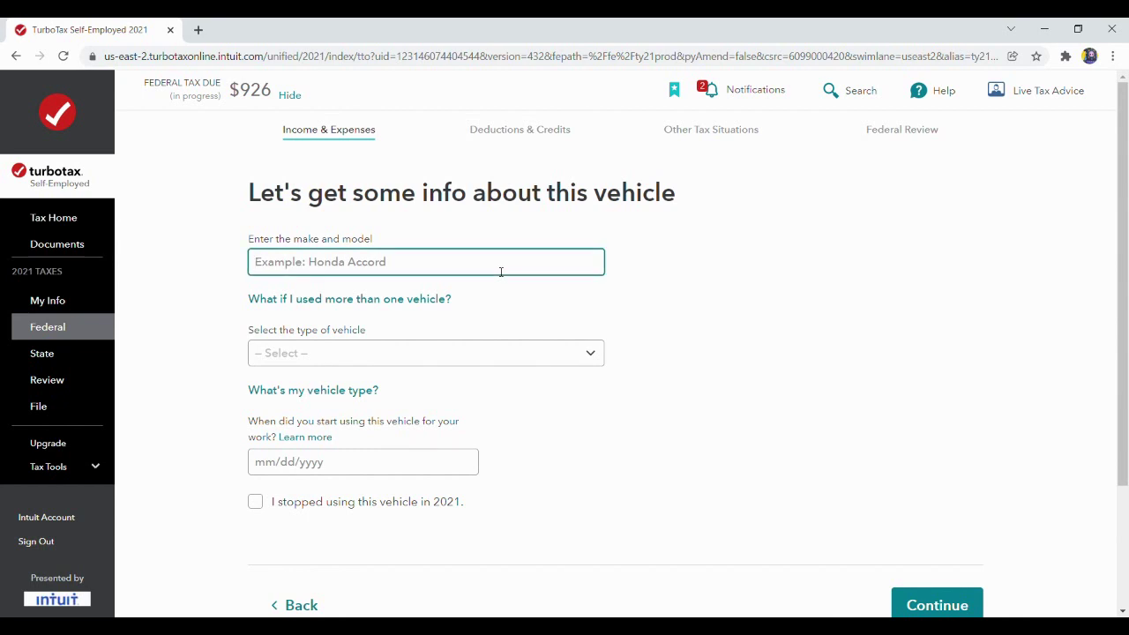
text(Ford)
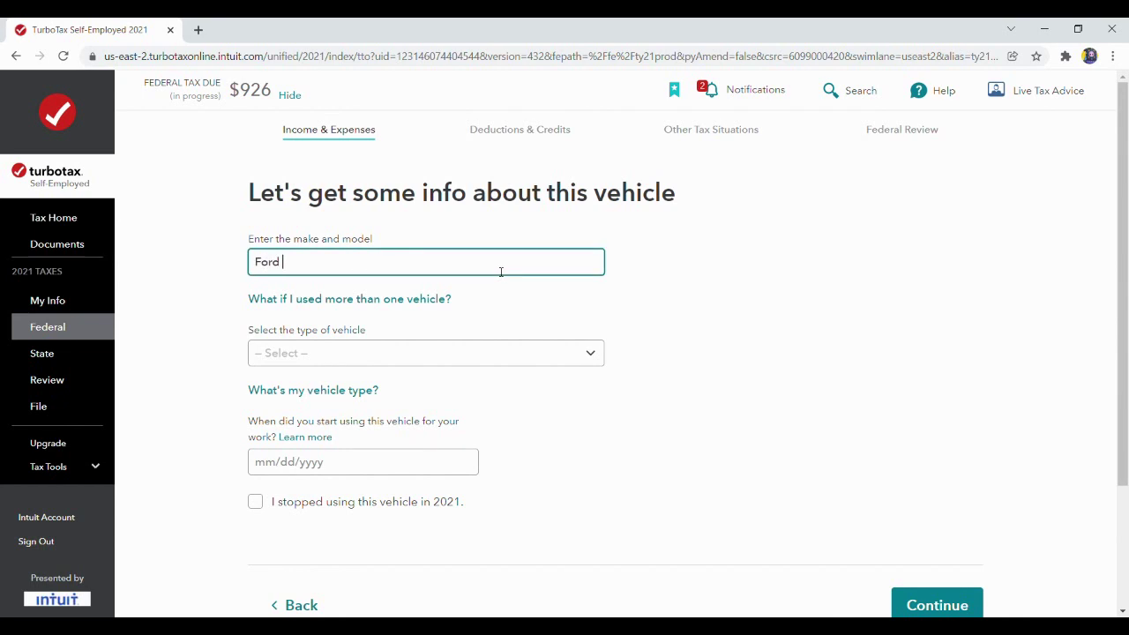
text( Fusion)
click(589, 363)
key(Down)
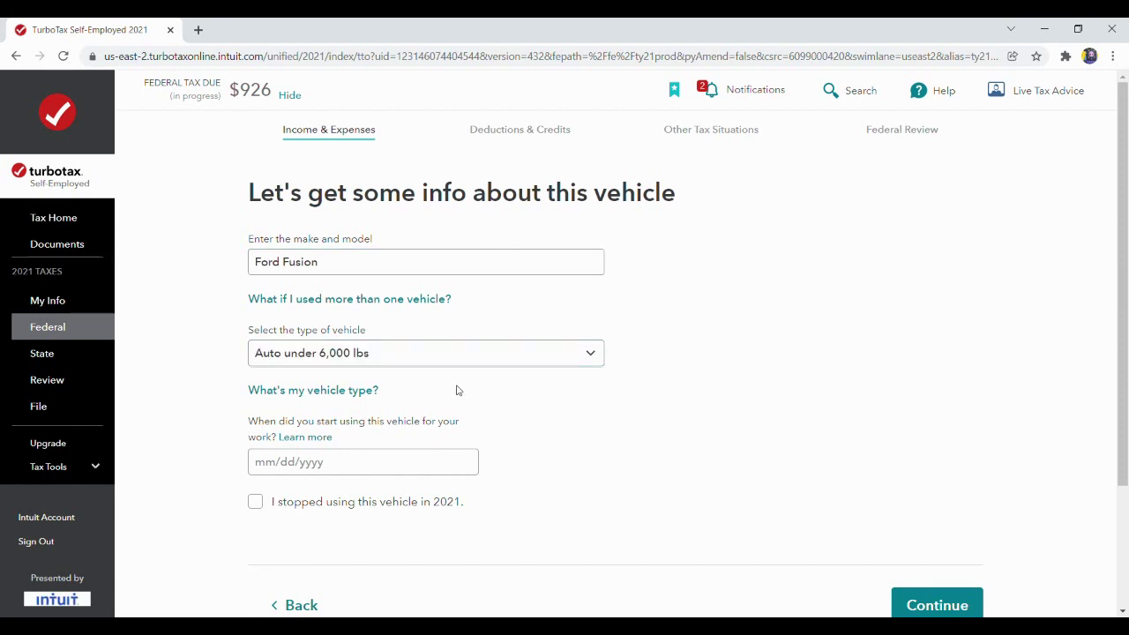
drag(1122, 311, 1126, 380)
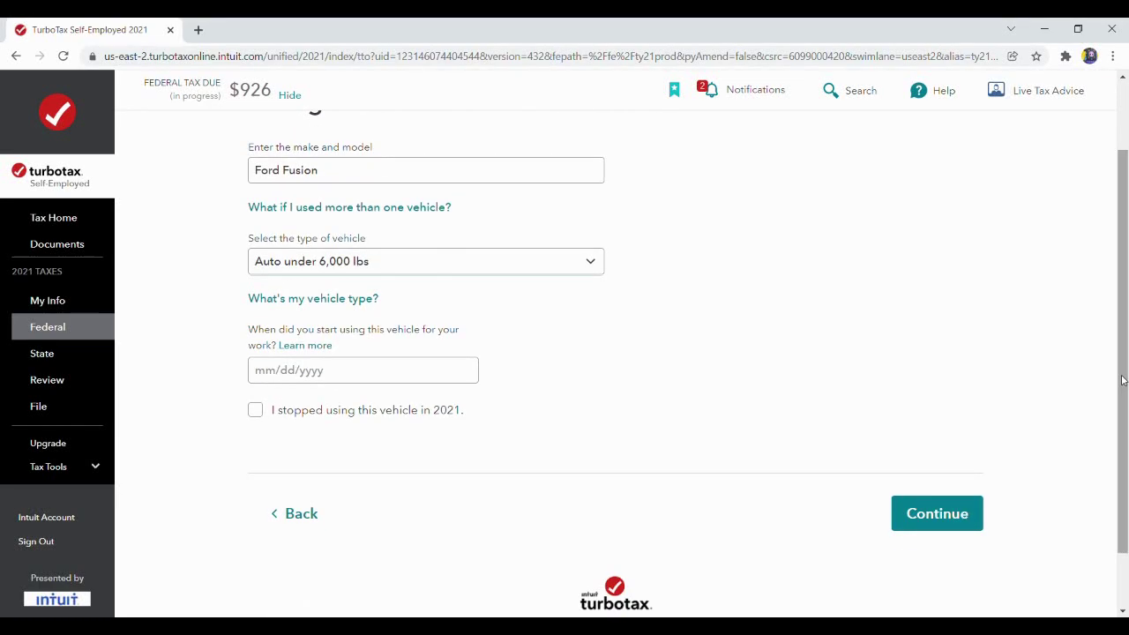
click(406, 377)
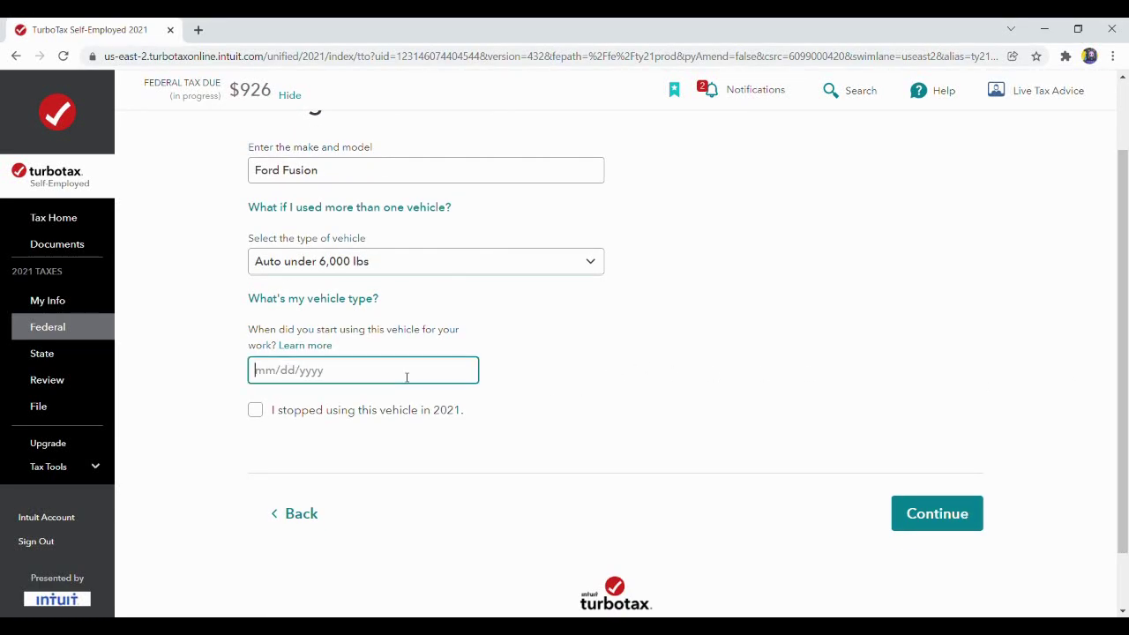
text(05/24/2018)
click(929, 520)
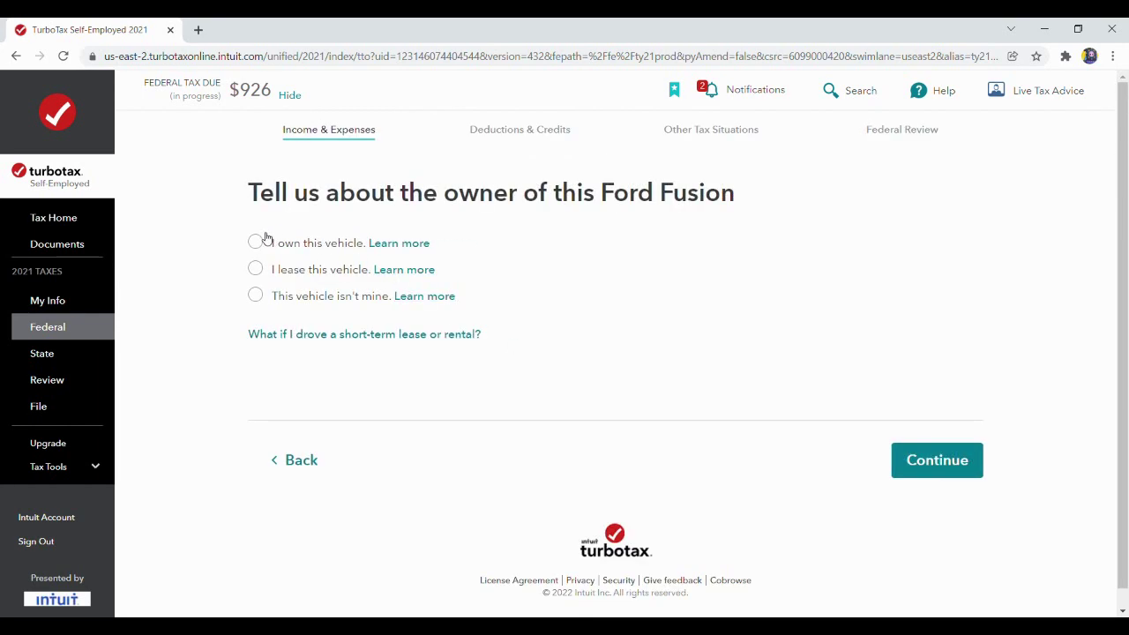
Confirm you own the Fusion, had no other personal vehicle, tracked work miles; choose total 2021 miles.
click(255, 242)
click(970, 460)
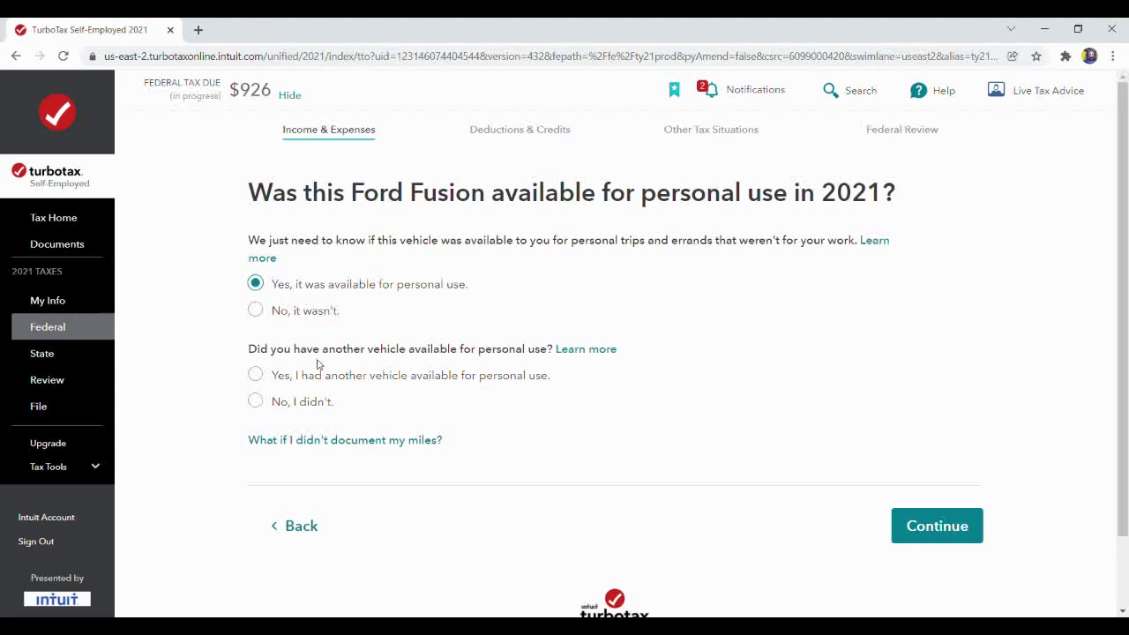
click(256, 401)
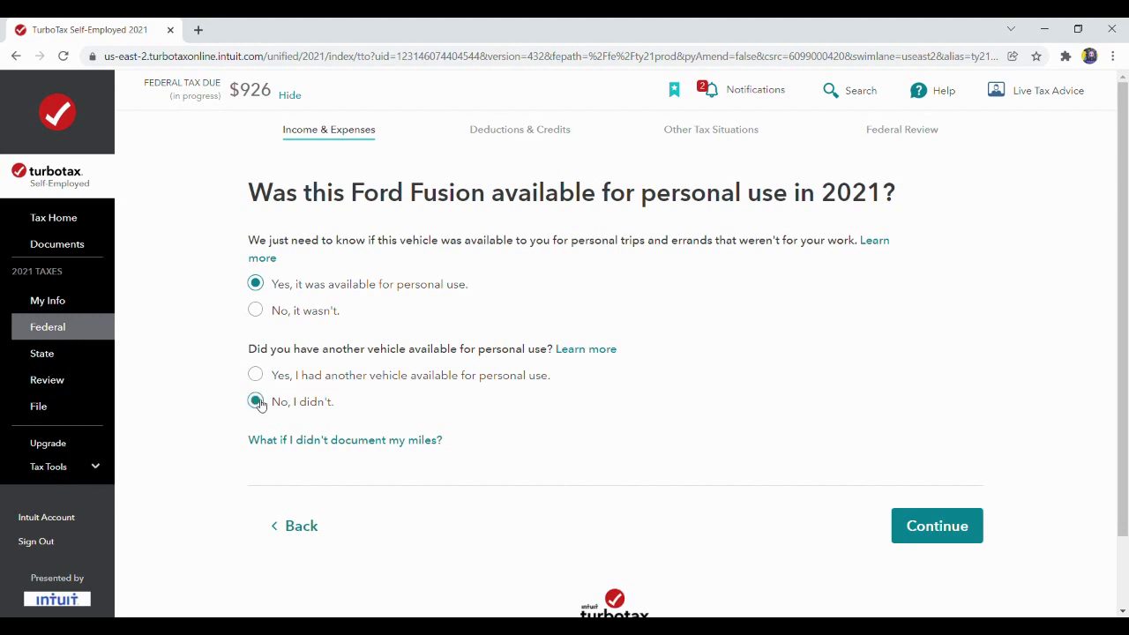
click(926, 526)
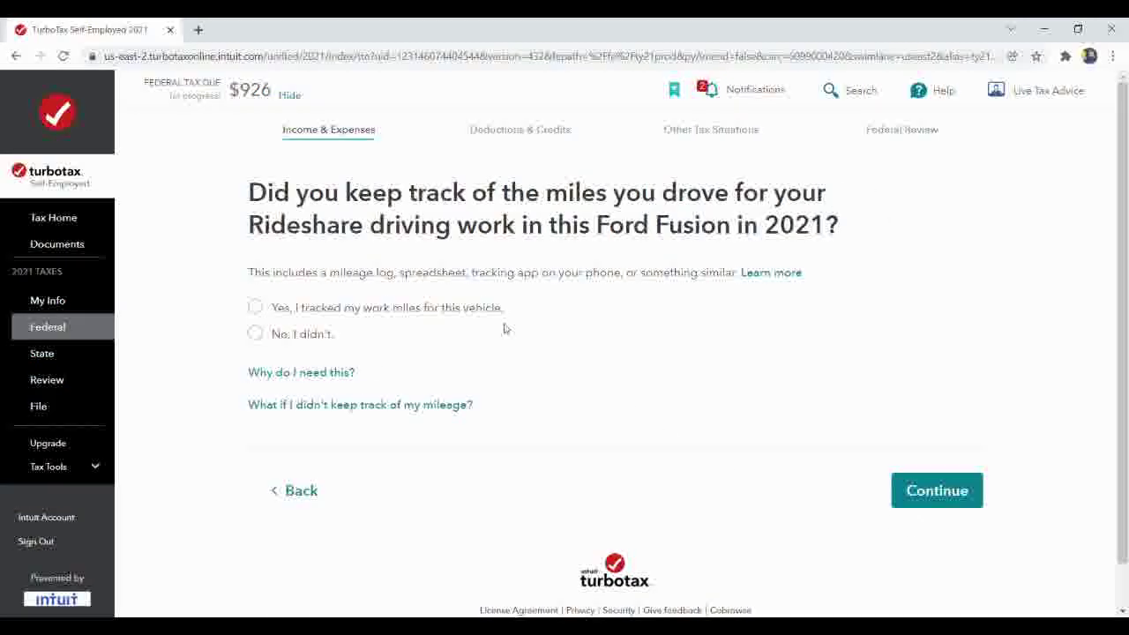
click(254, 308)
click(955, 491)
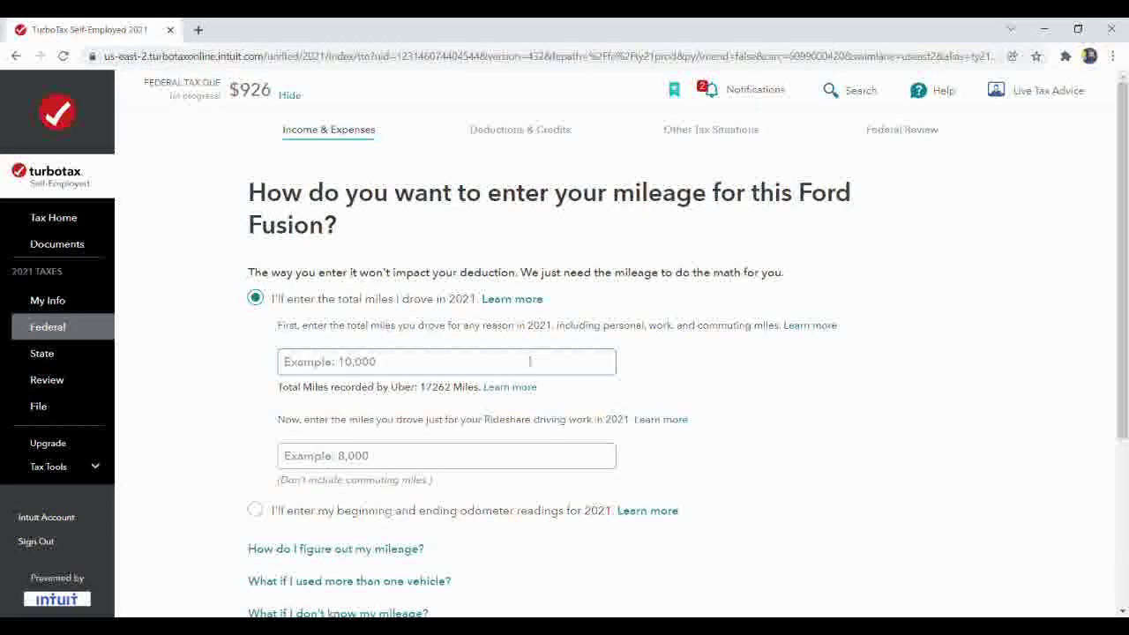
click(502, 366)
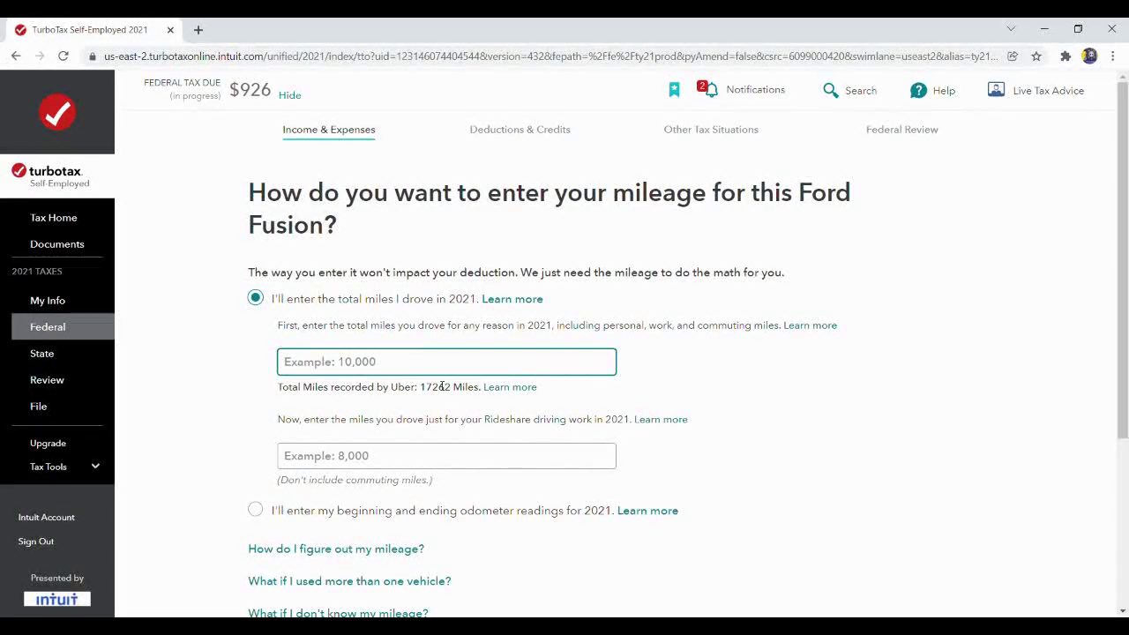
Enter 40000 total miles and 17262 rideshare miles for the Ford Fusion.
text(0000)
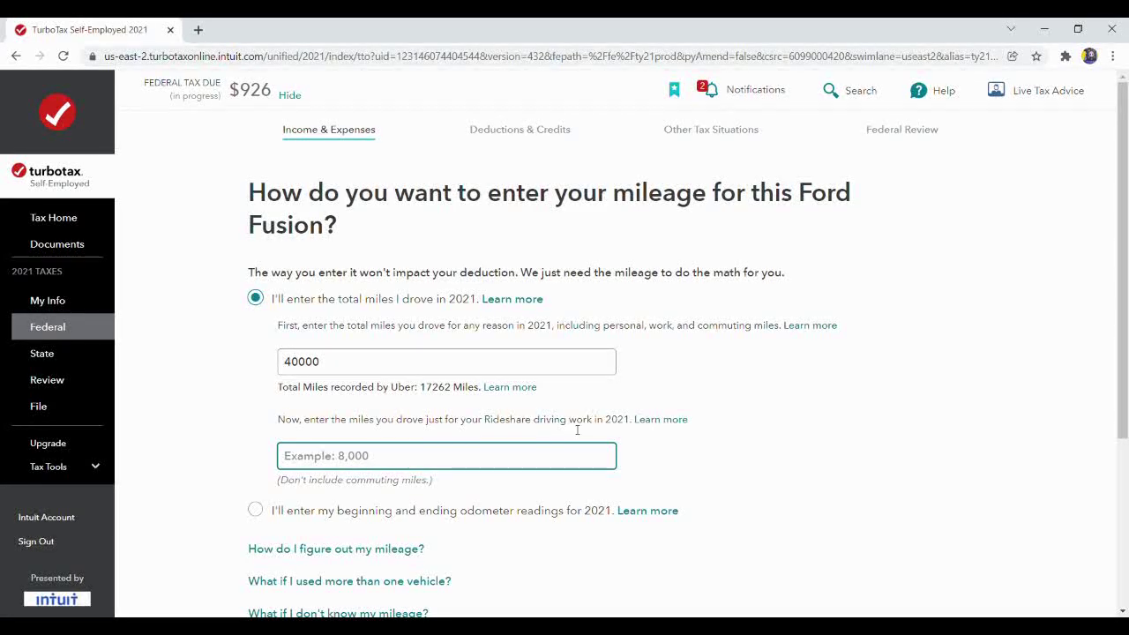
text(1726)
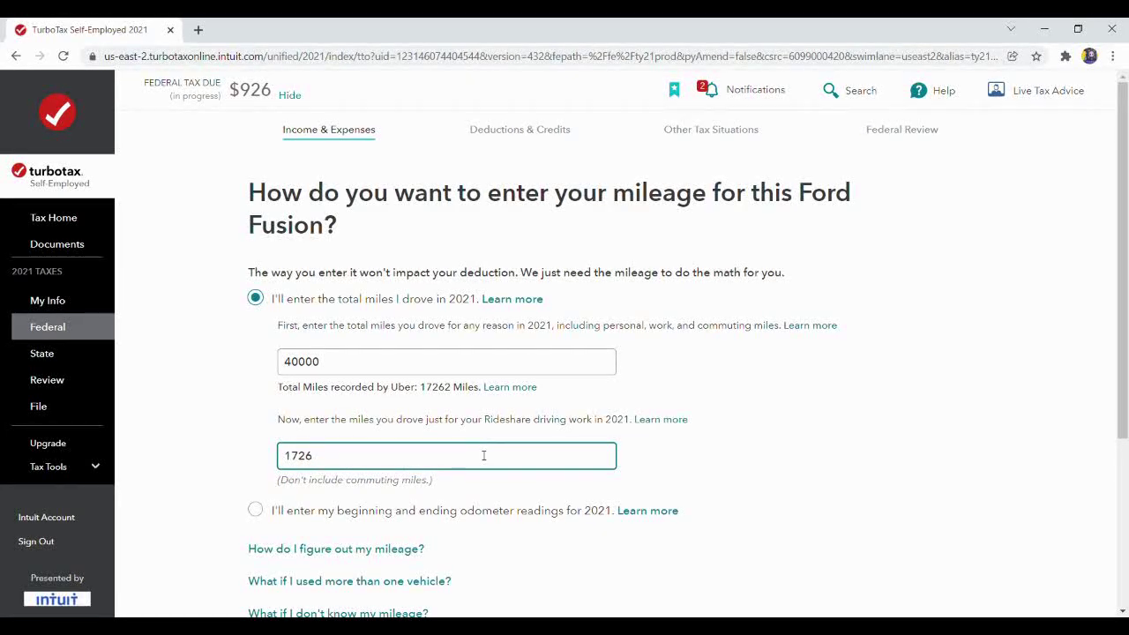
text(2)
drag(1126, 379, 1127, 500)
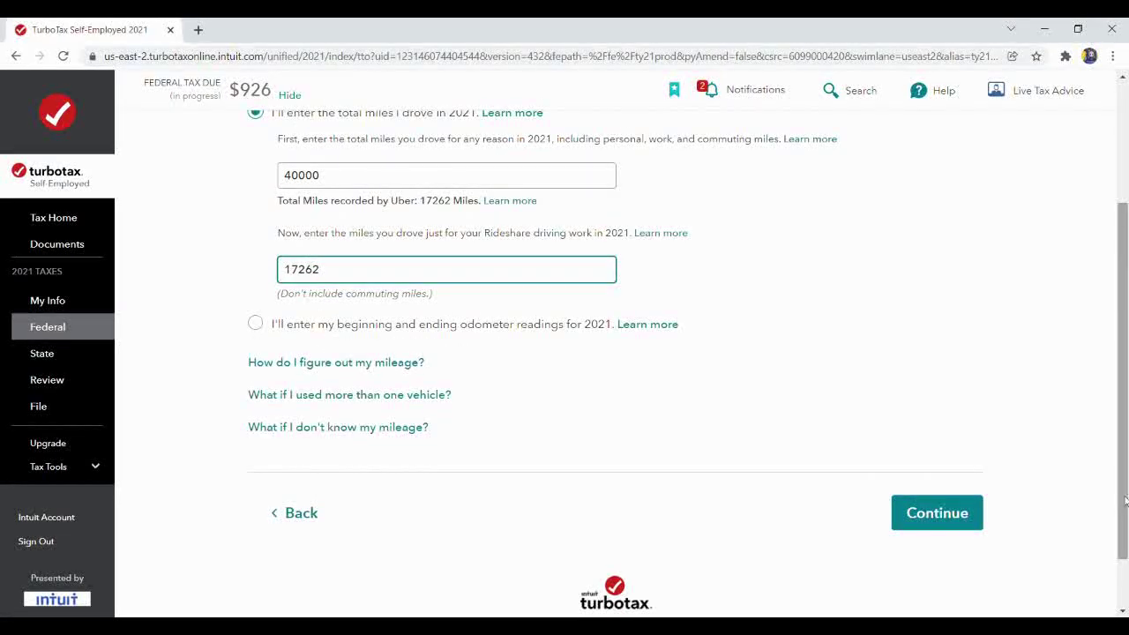
click(940, 511)
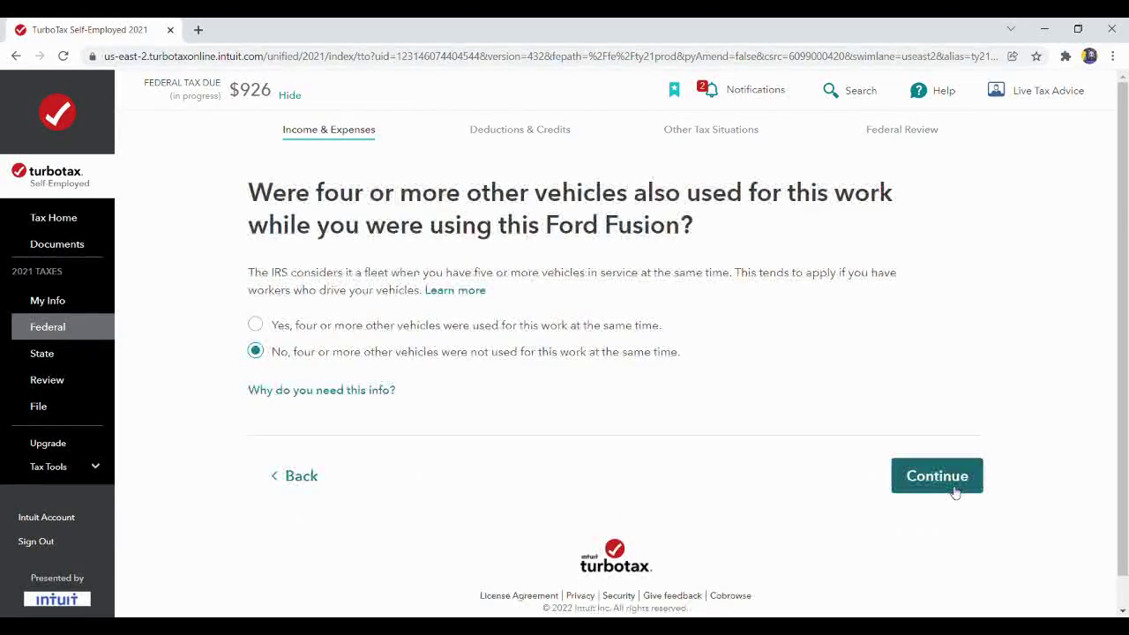
Answer the fleet and prior-mileage questions and take the standard mileage deduction, skipping extra vehicle expenses ($9,667).
click(955, 492)
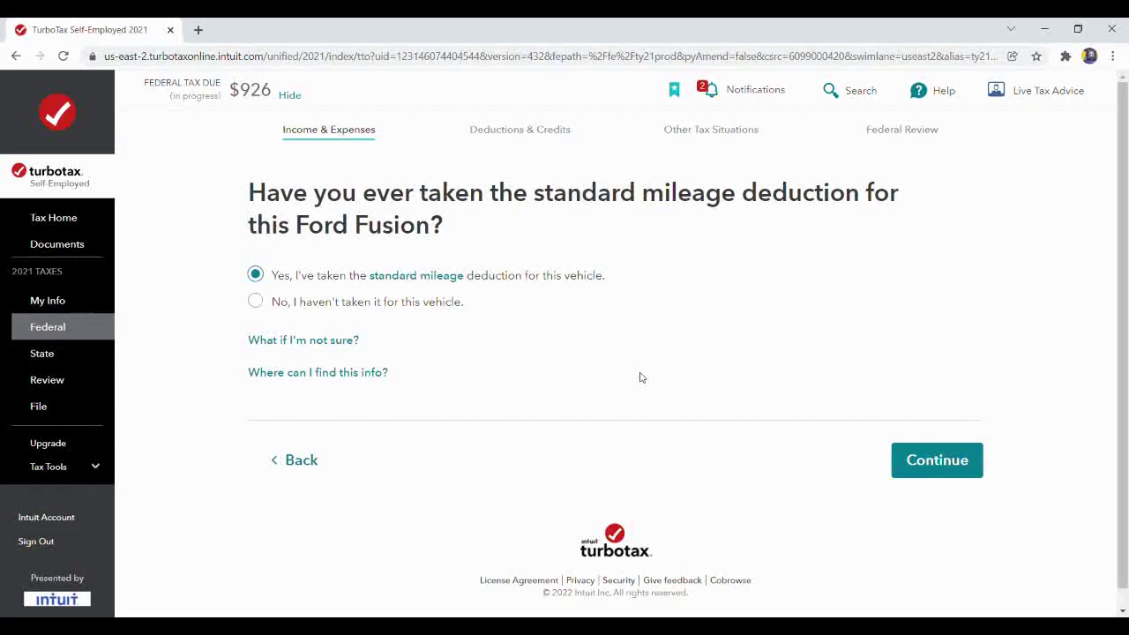
click(939, 460)
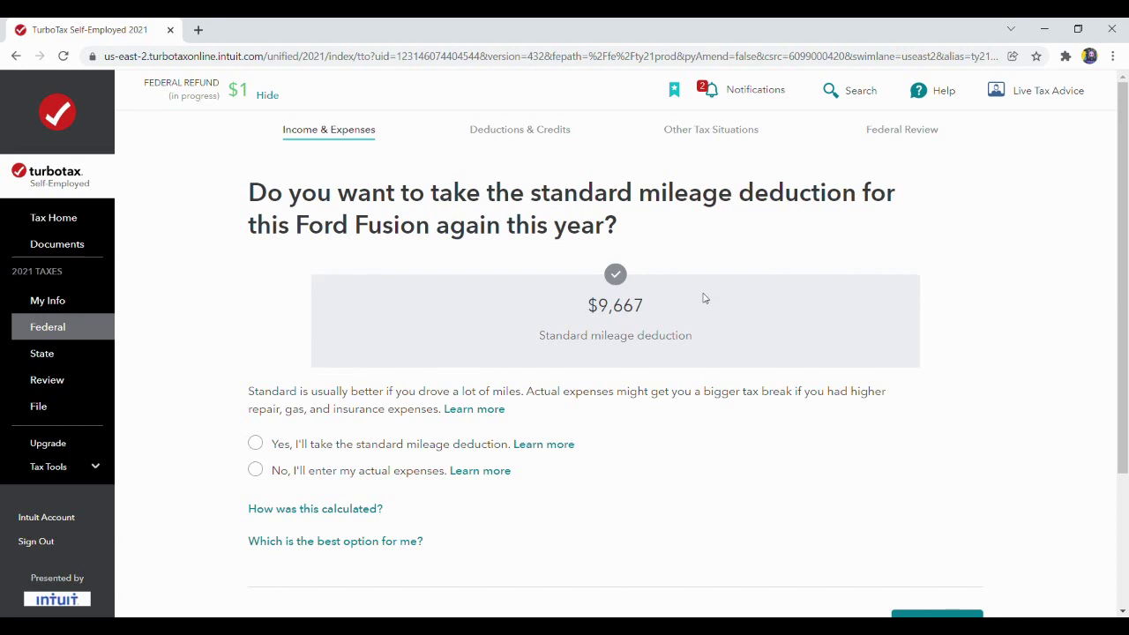
click(263, 446)
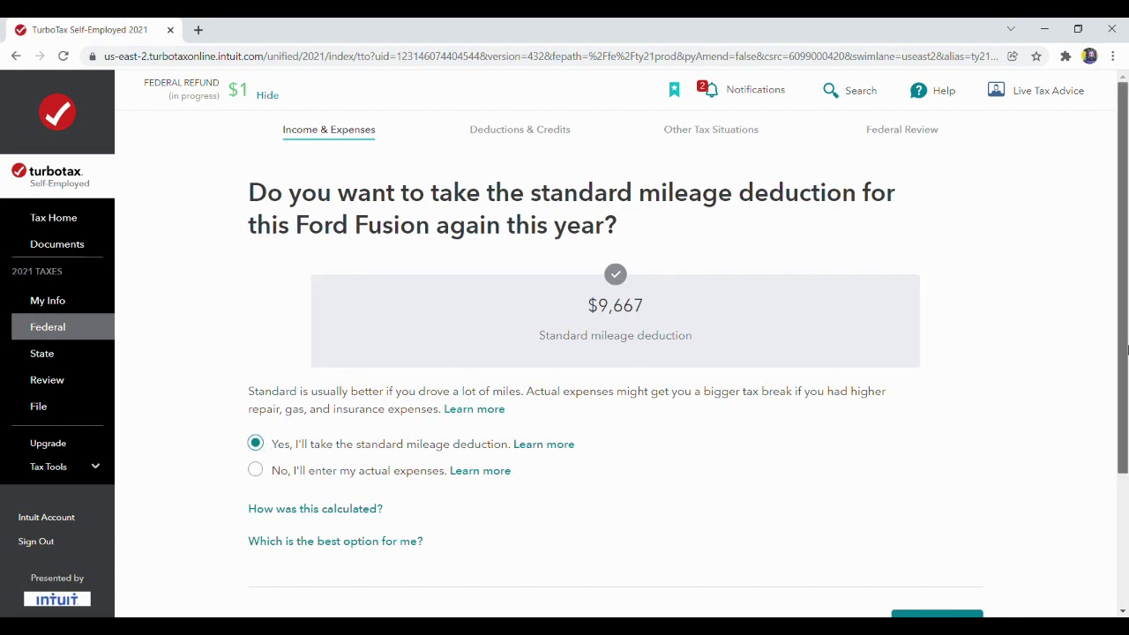
scroll(1126, 423, down, 1)
click(970, 528)
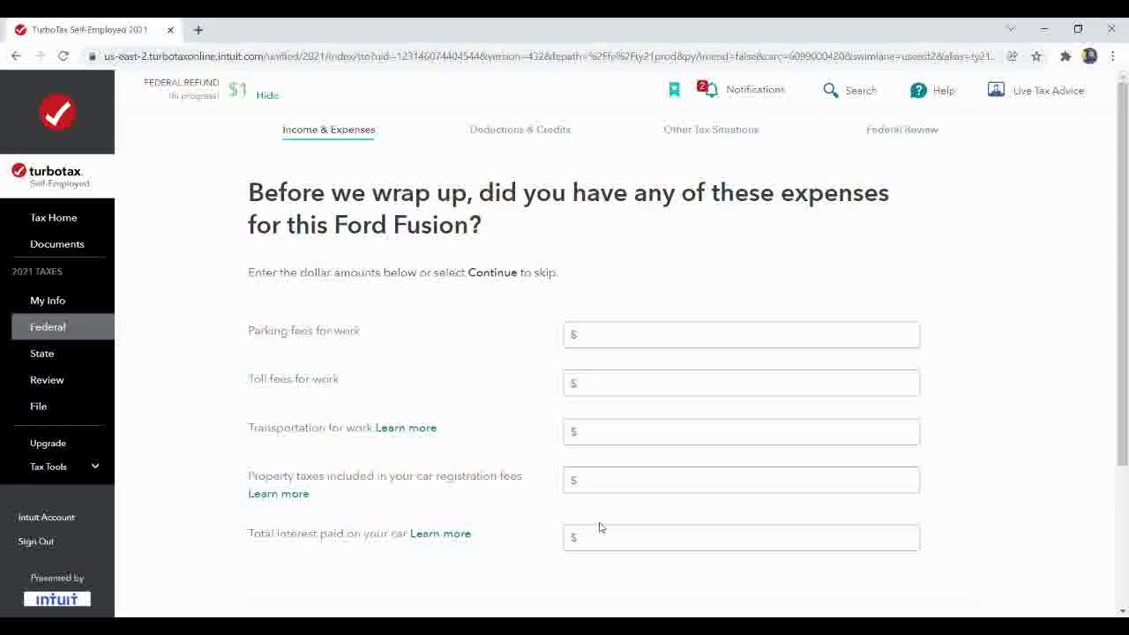
drag(1123, 264, 1123, 406)
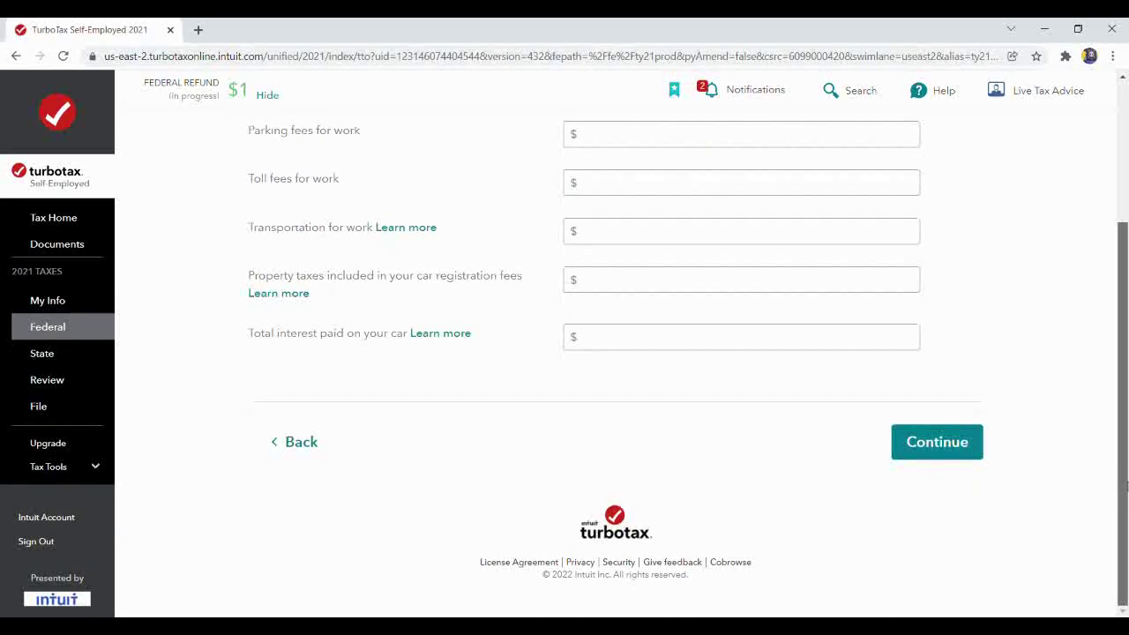
click(926, 443)
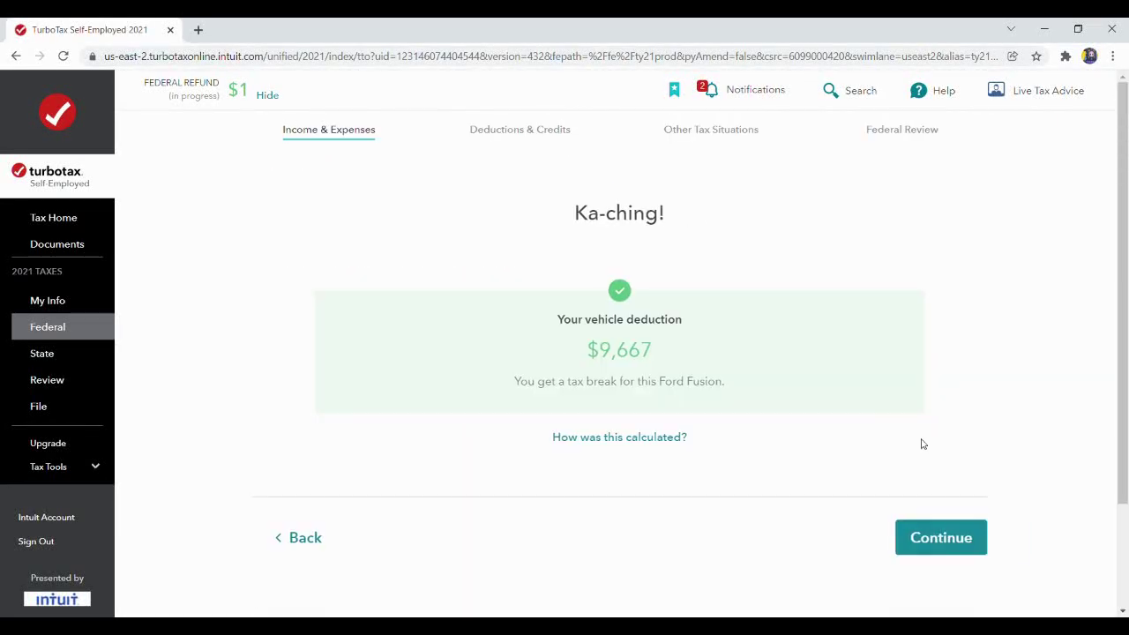
Confirm all vehicles are added and return to the Rideshare summary showing Vehicle at $9,667.
click(968, 549)
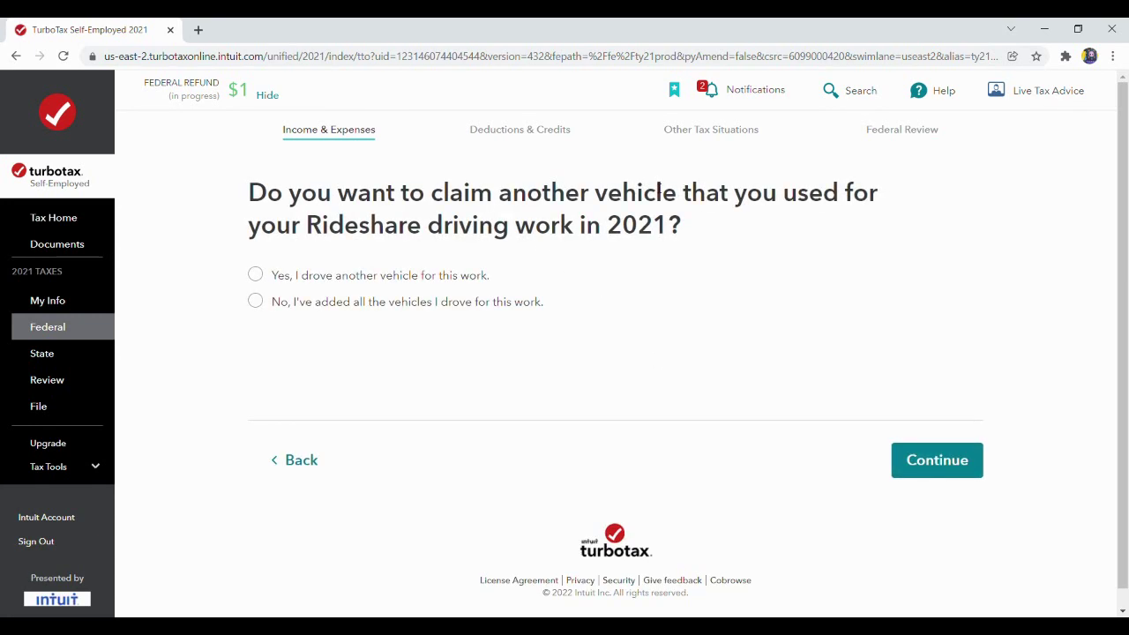
click(259, 304)
click(930, 452)
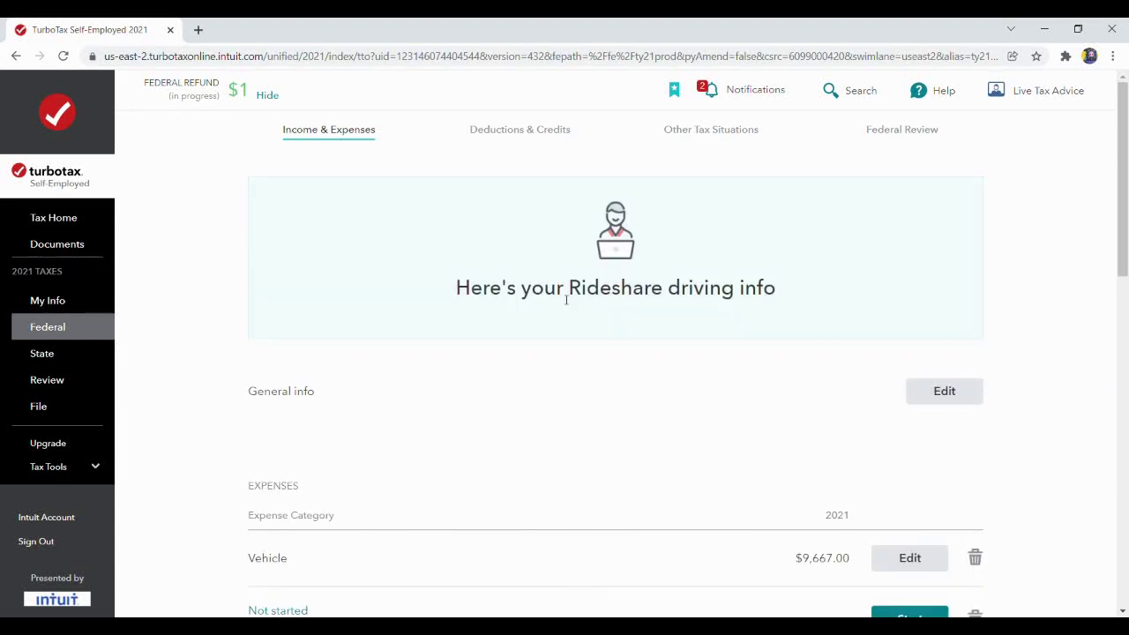
drag(1126, 213, 1126, 281)
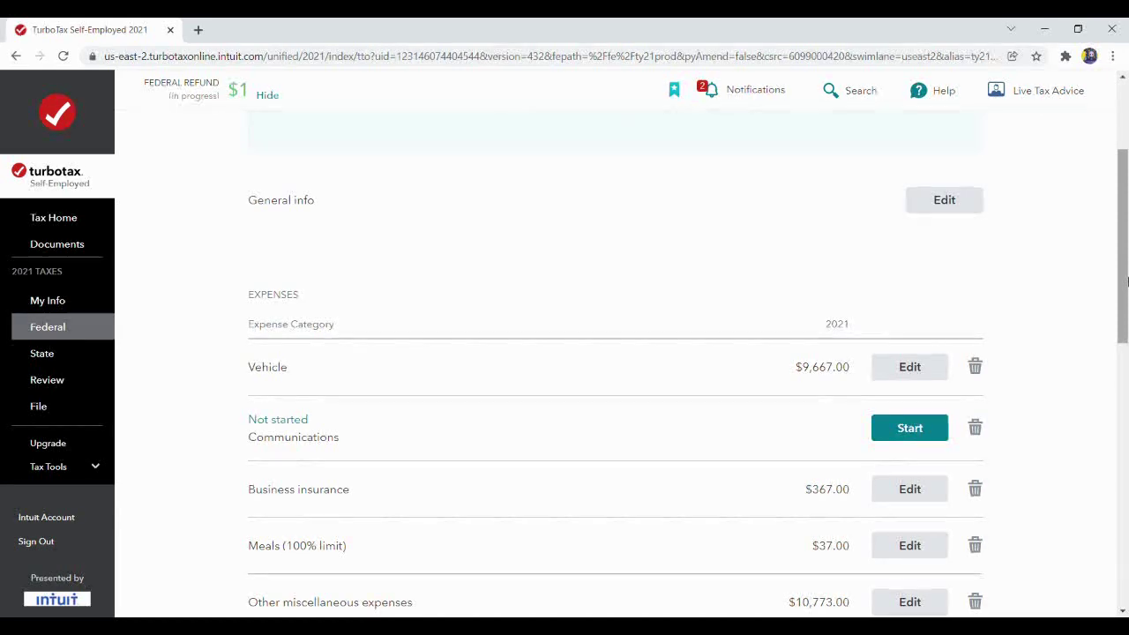
Enter a Communications expense described as 'cell phone service' with amount 180.
click(911, 429)
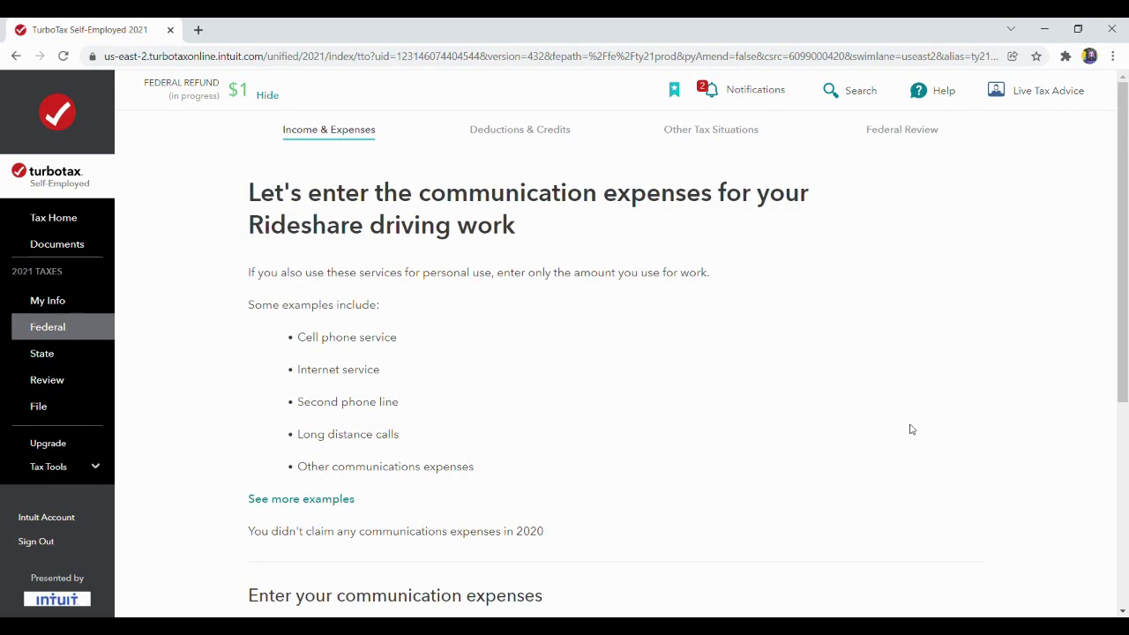
drag(1125, 257, 1127, 330)
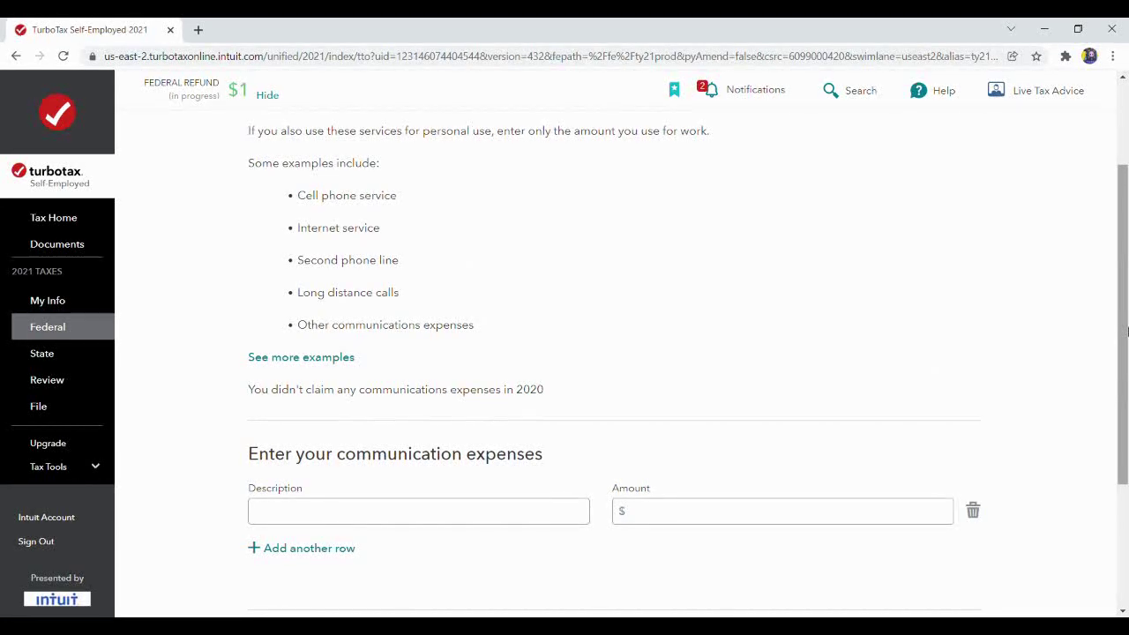
click(394, 515)
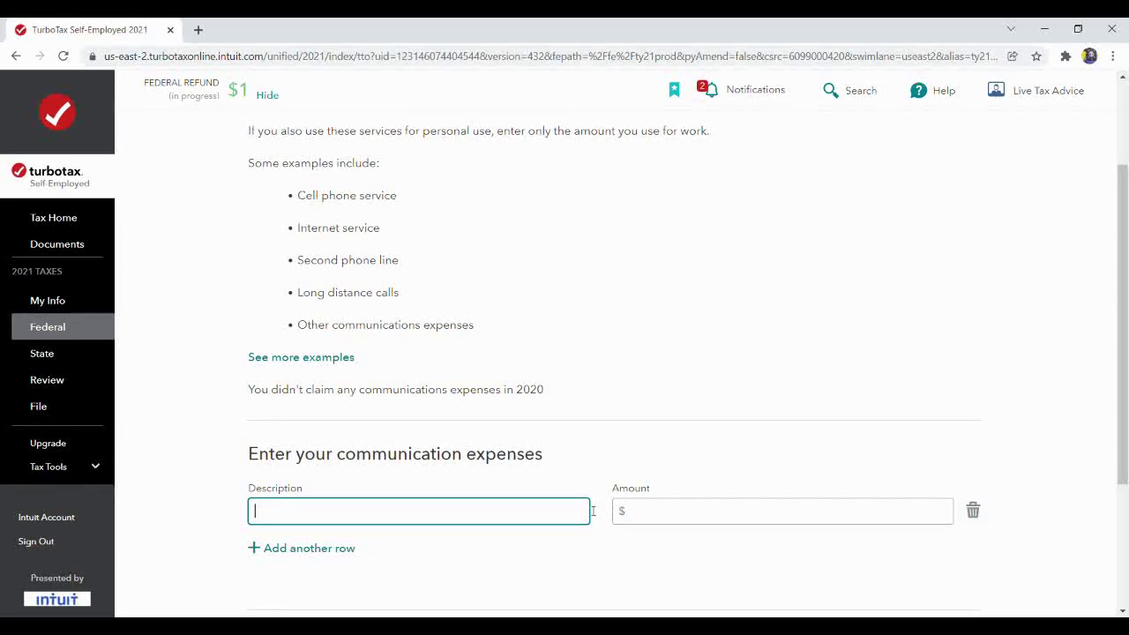
click(697, 515)
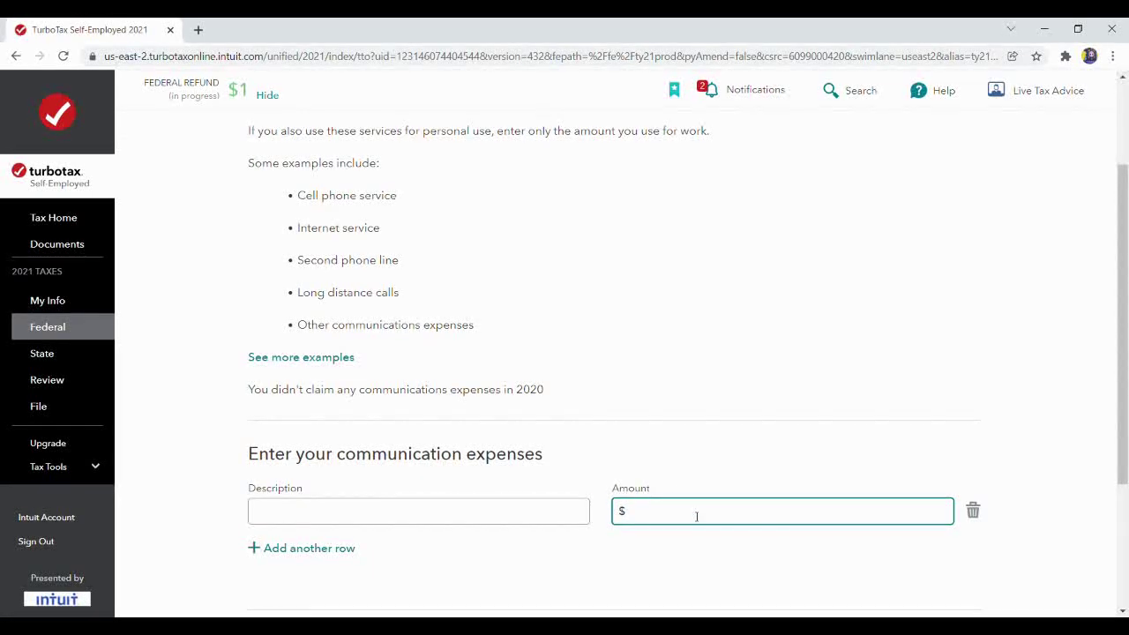
text(180)
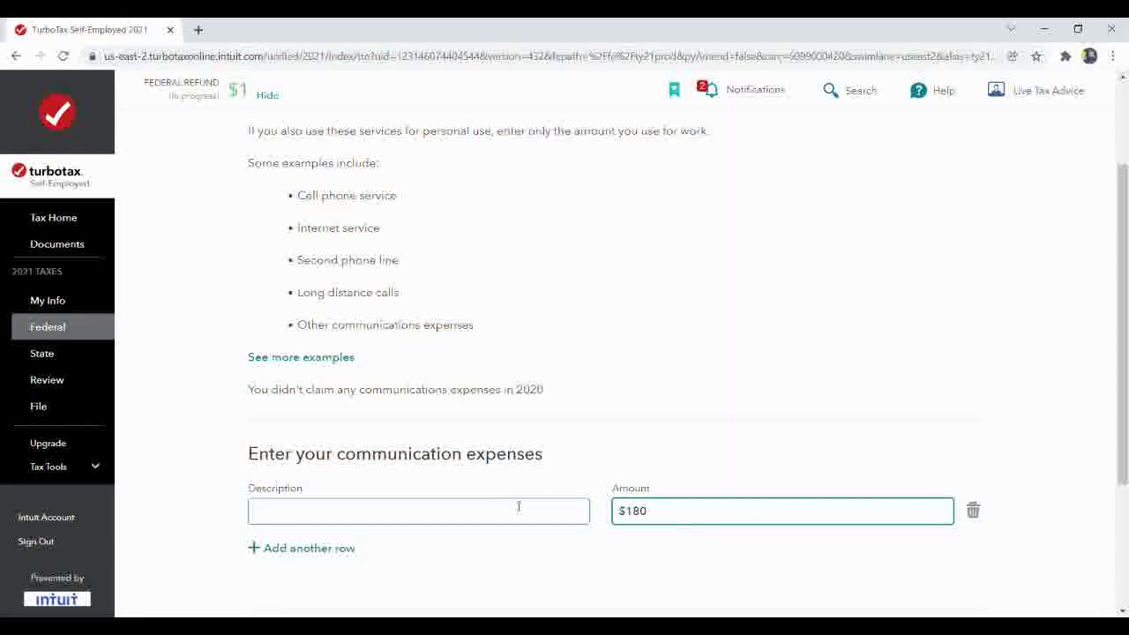
click(495, 514)
text(ce)
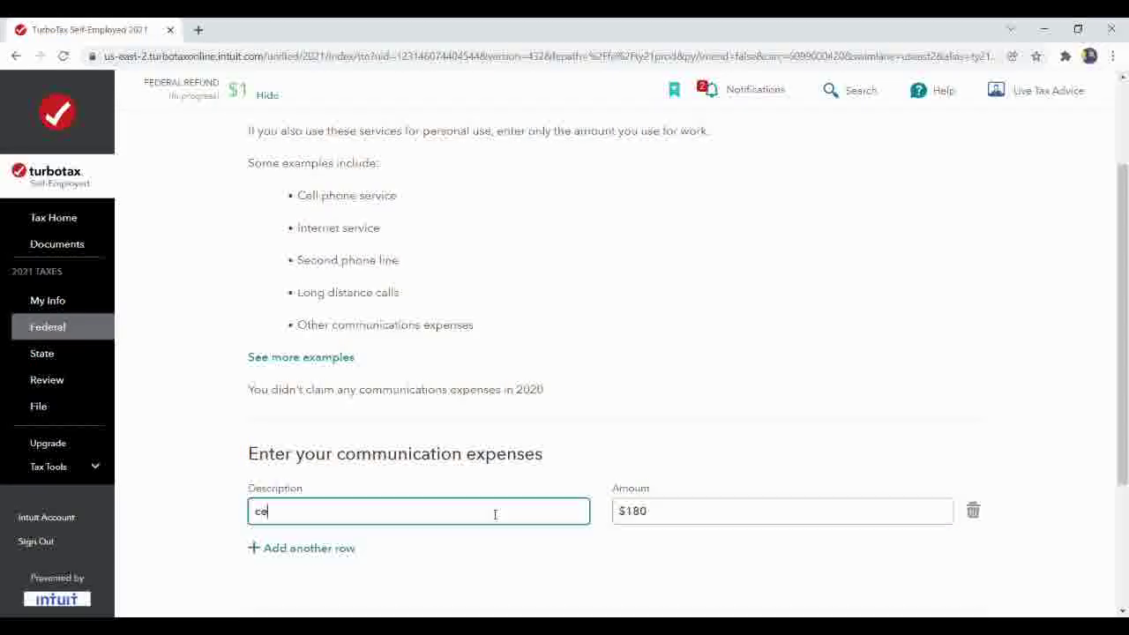
text(ll phone service)
drag(1127, 420, 1099, 469)
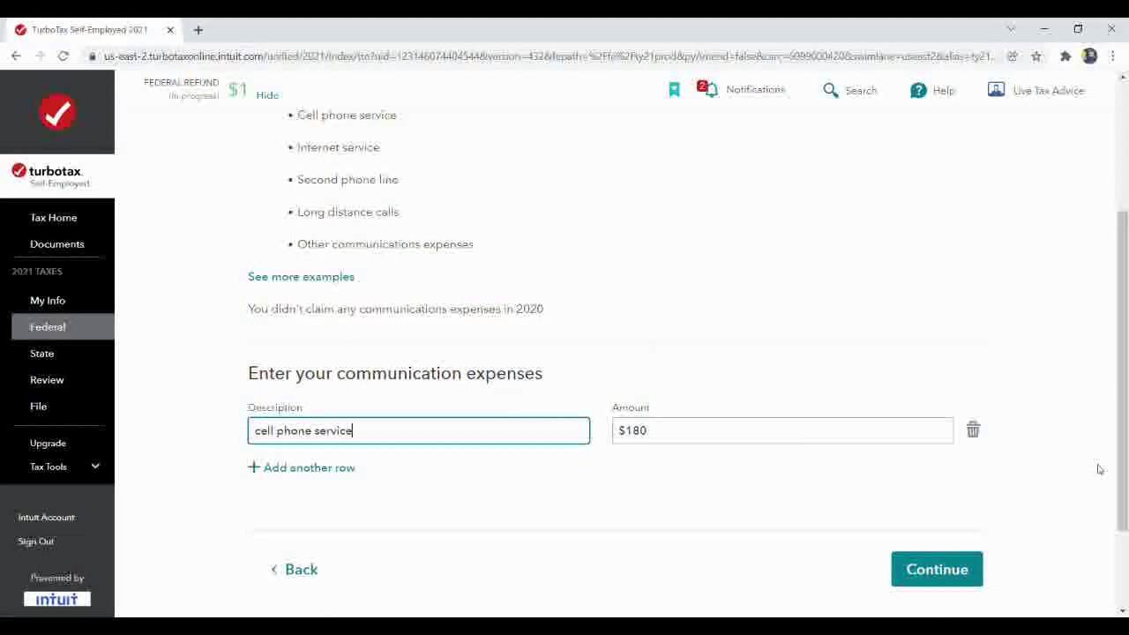
click(950, 562)
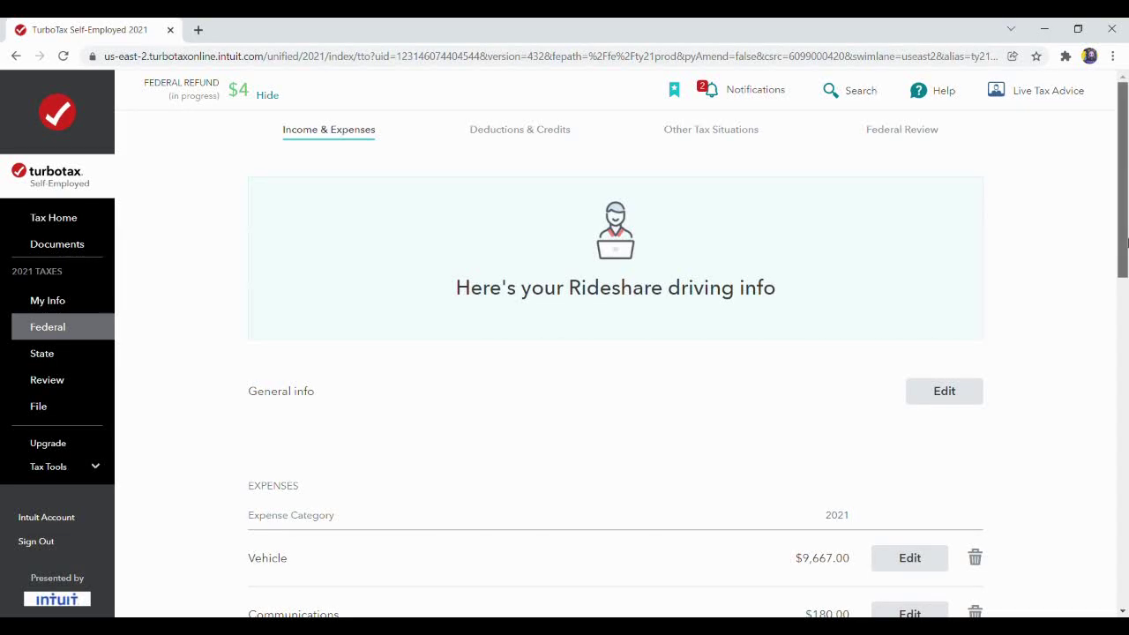
scroll(1127, 306, down, 2)
drag(1127, 306, 1076, 123)
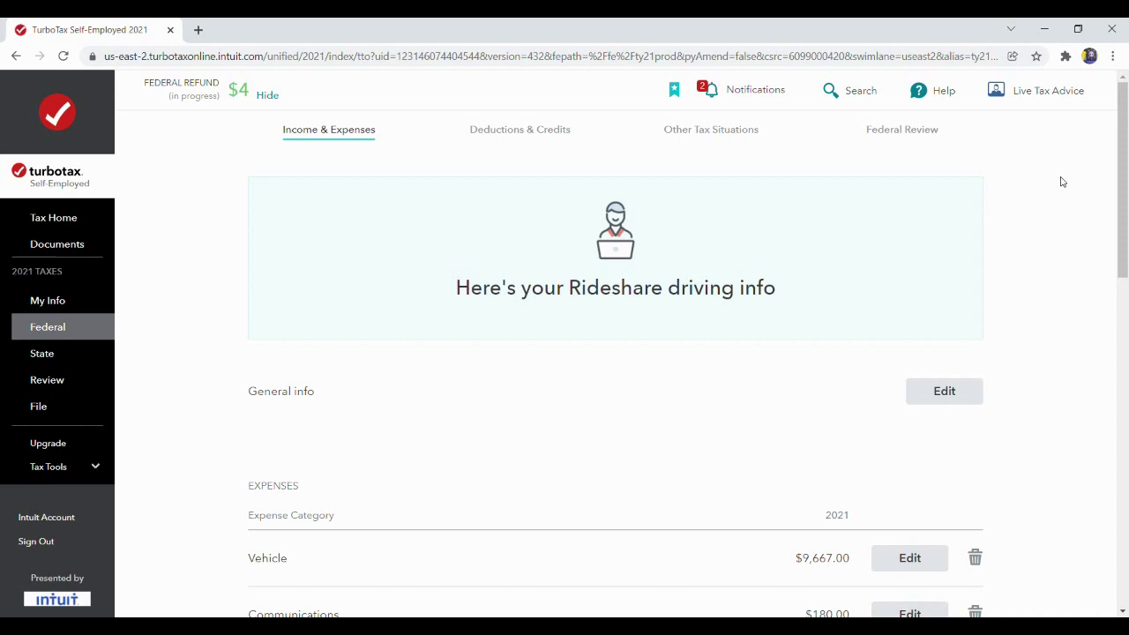
drag(1125, 246, 1126, 292)
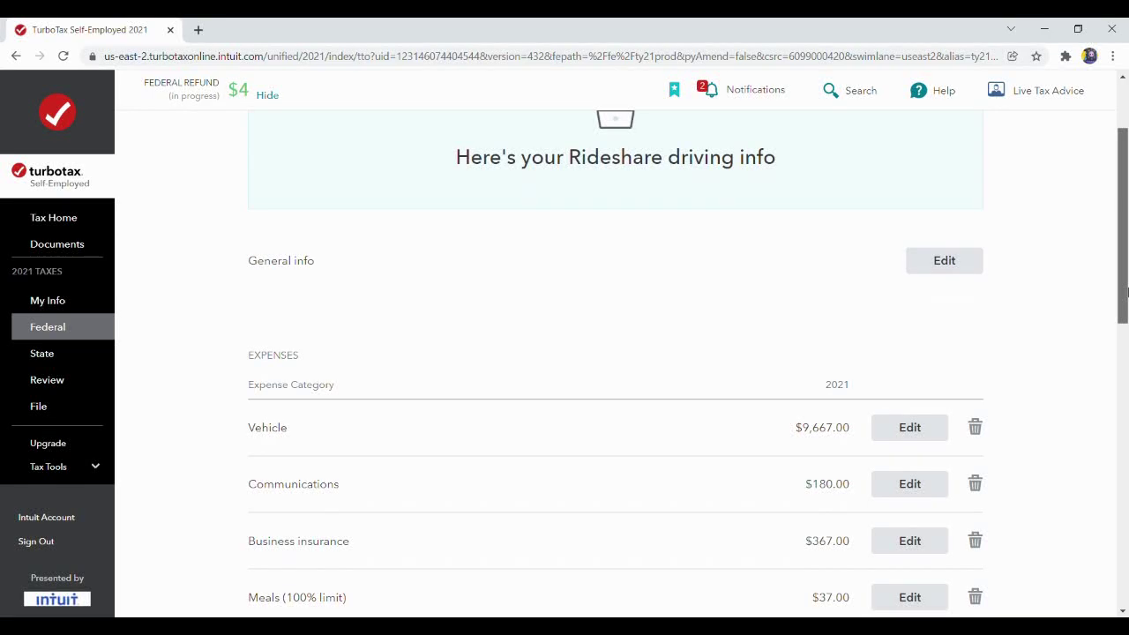
drag(1126, 292, 1094, 238)
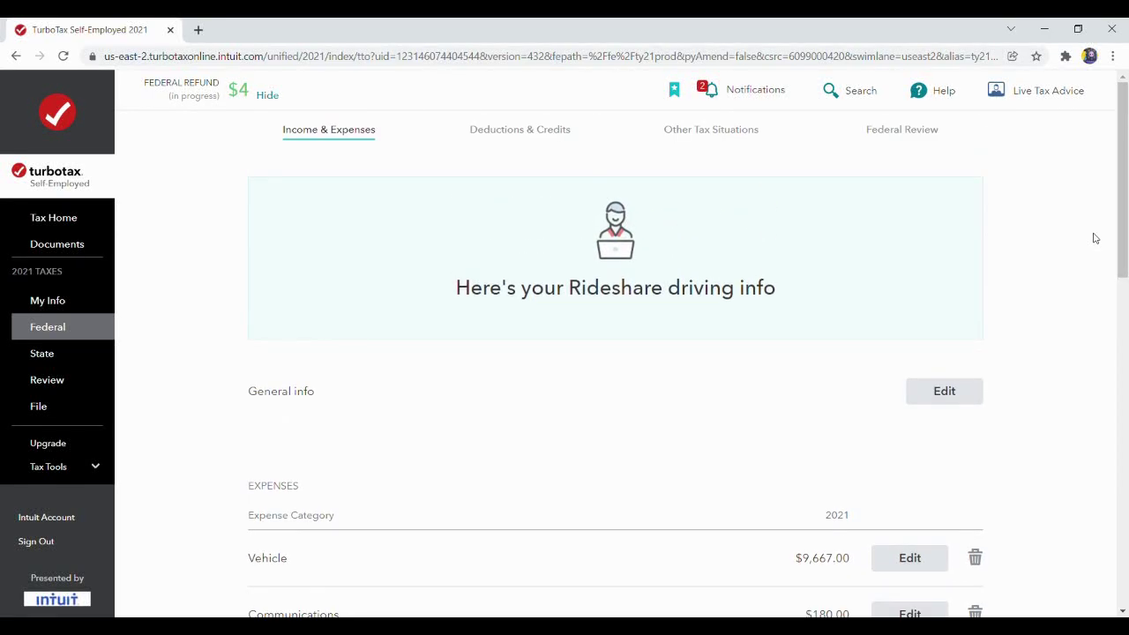